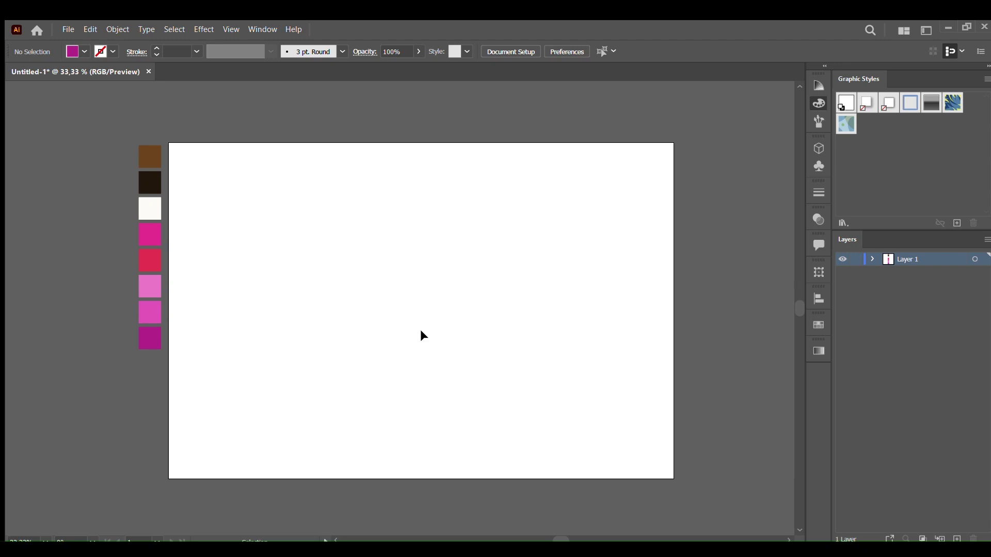
Draw an oval on the blank artboard for the dog's face
drag(332, 220, 386, 279)
Fill the face oval off-white and start the brown ear path at its top
click(150, 208)
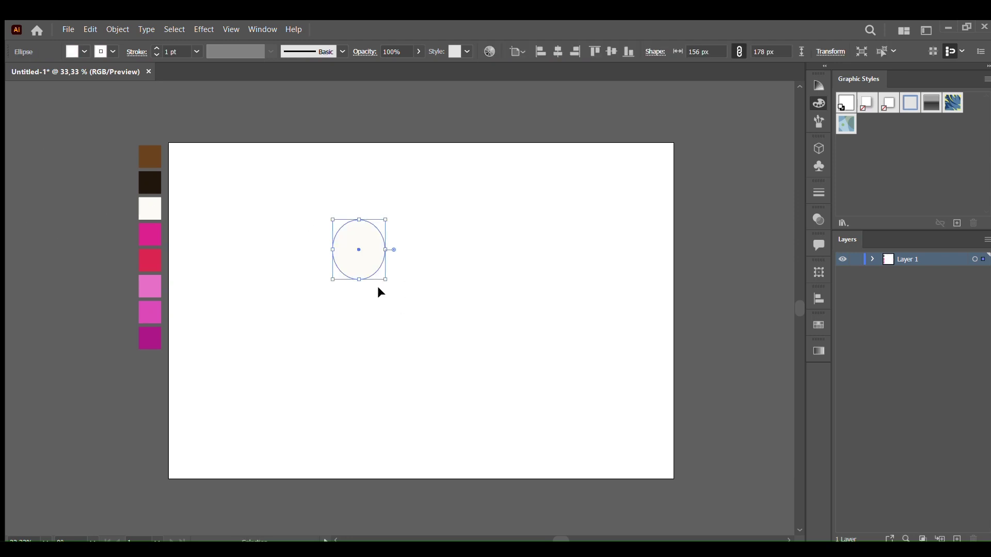
click(22, 358)
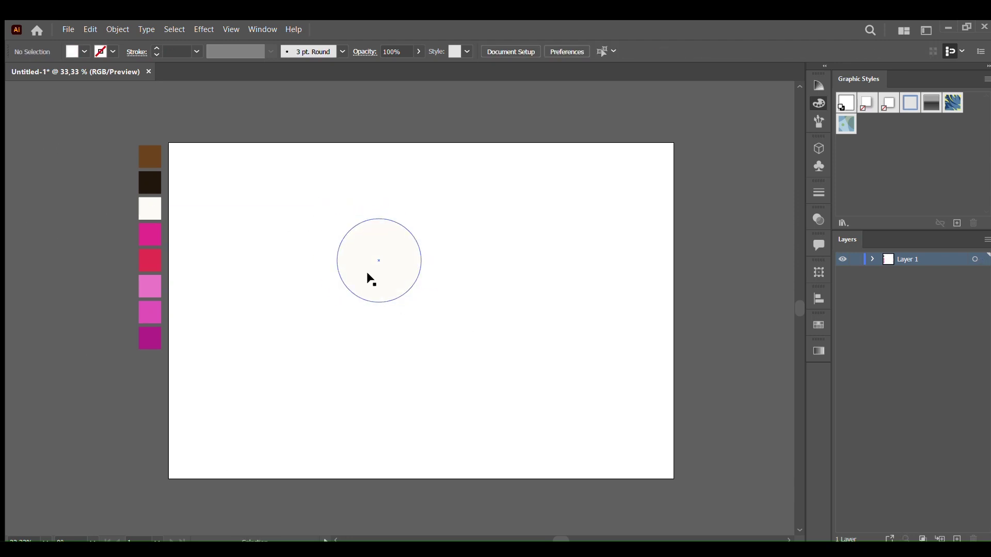
key(p)
click(366, 220)
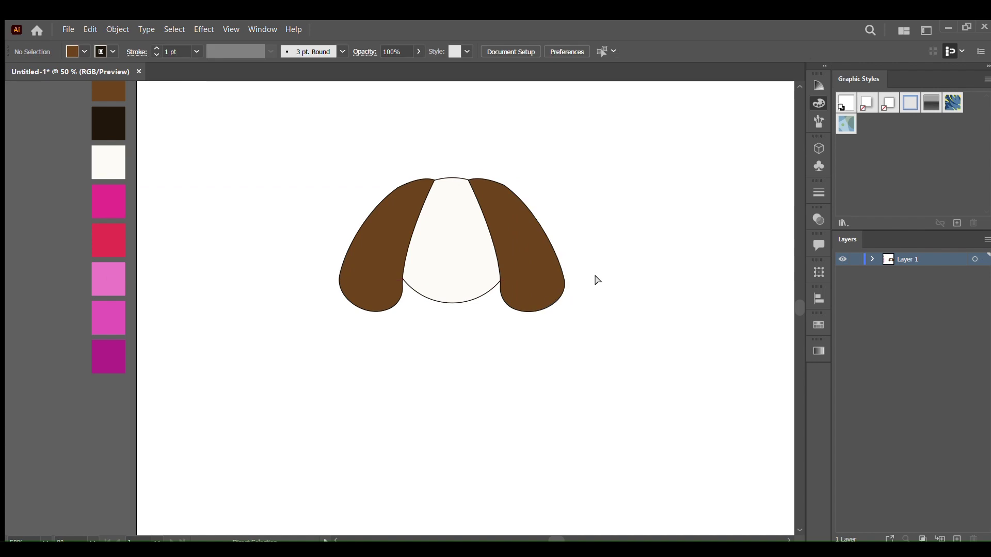
Draw a white rectangle below the face and taper it into a neck
drag(416, 285, 492, 323)
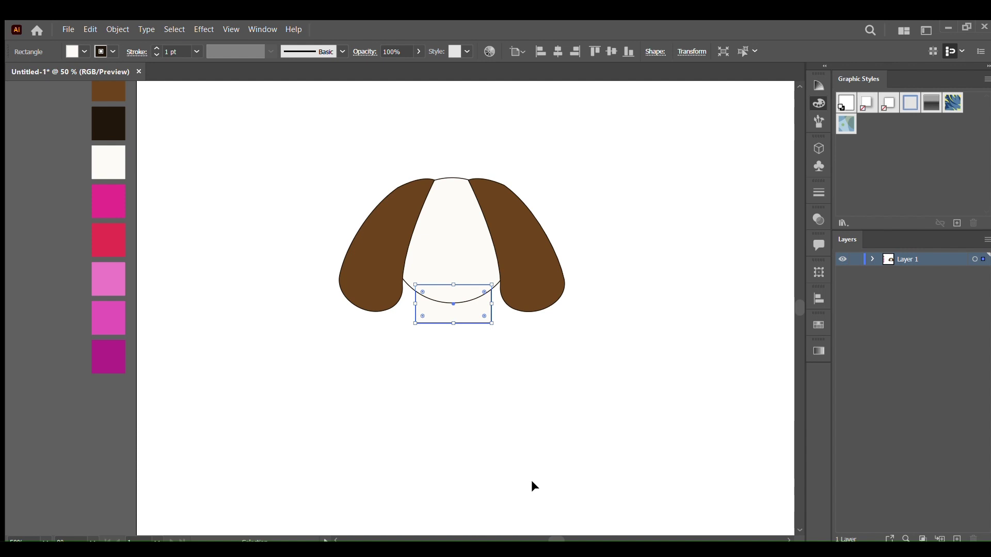
drag(420, 313, 449, 316)
click(483, 366)
Draw a magenta square with a circle over its edge to start the heart
key(m)
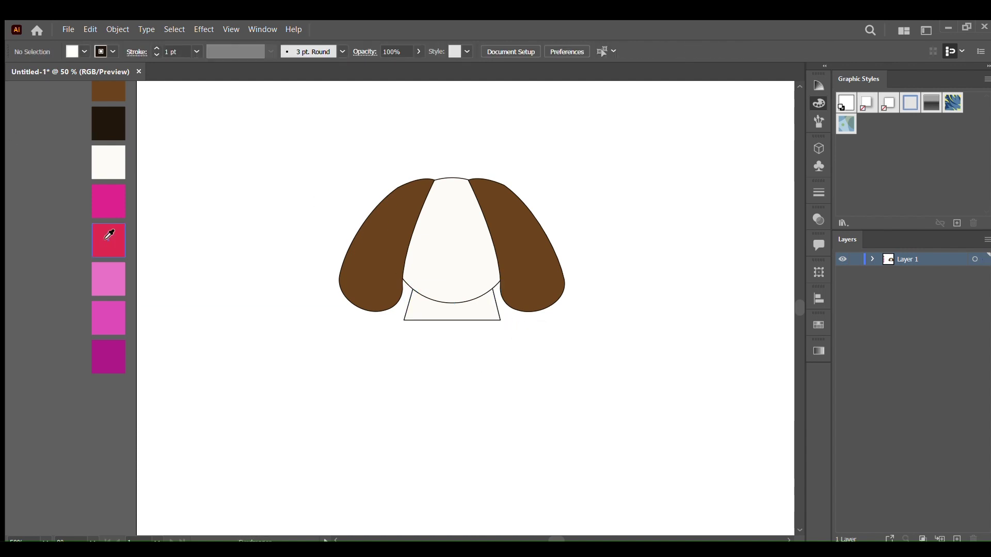
click(108, 201)
drag(364, 380, 445, 463)
key(l)
mouse_move(357, 334)
mouse_down()
mouse_move(442, 403)
mouse_move(432, 351)
mouse_up()
Rotate the magenta heart upright and round off its bottom point
scroll(414, 409, up, 3)
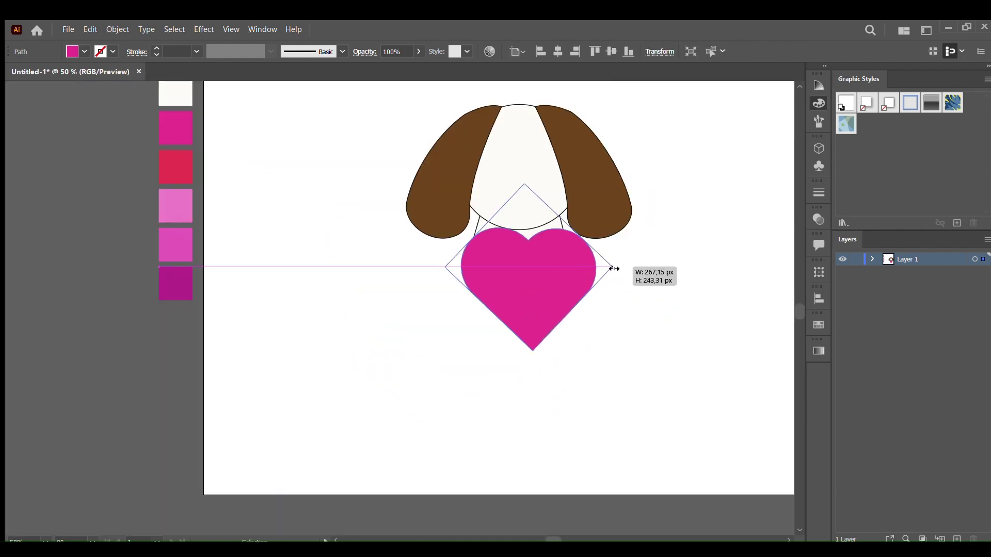
drag(614, 268, 544, 266)
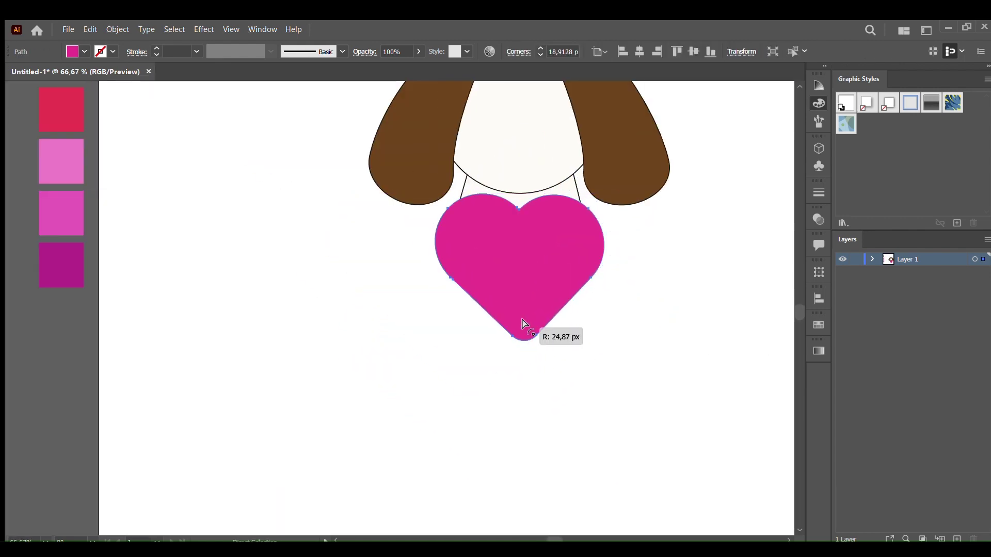
drag(525, 323, 524, 403)
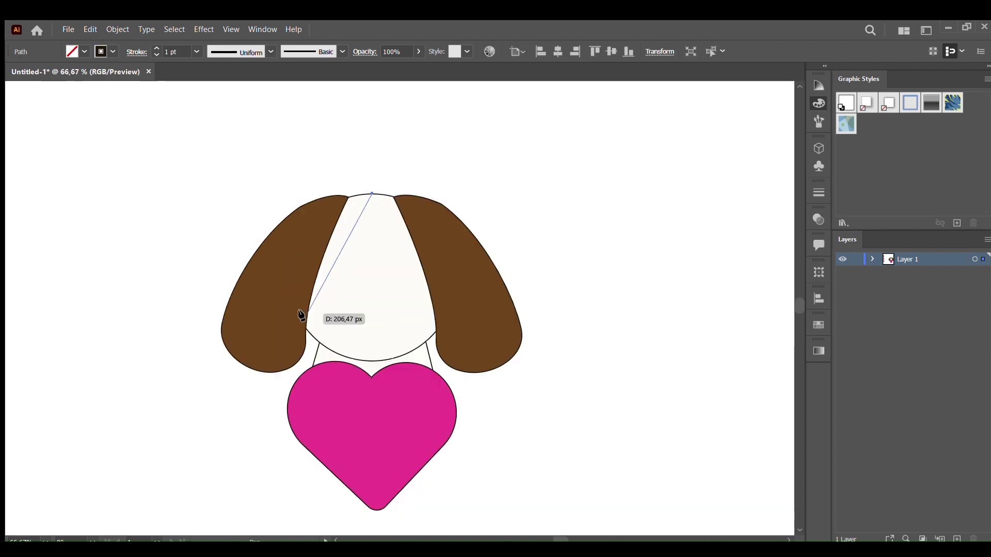
Draw a curved dividing line across the face from the head top
drag(301, 313, 99, 125)
ctrl+click(84, 114)
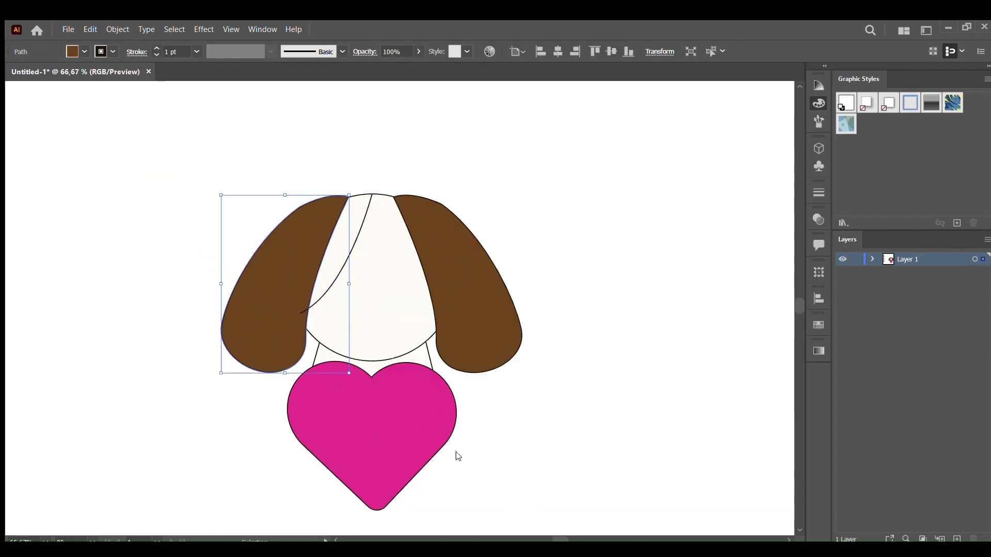
scroll(372, 195, up, 10)
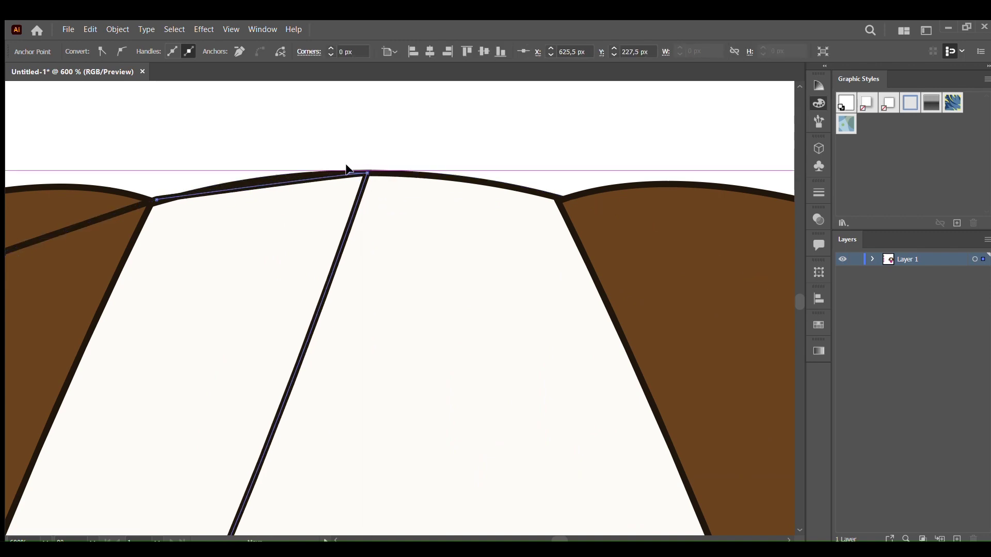
scroll(237, 248, down, 6)
scroll(237, 248, down, 4)
Give the face strips the ear's brown, bow the inner edge, and draw a nose star
key(i)
click(444, 308)
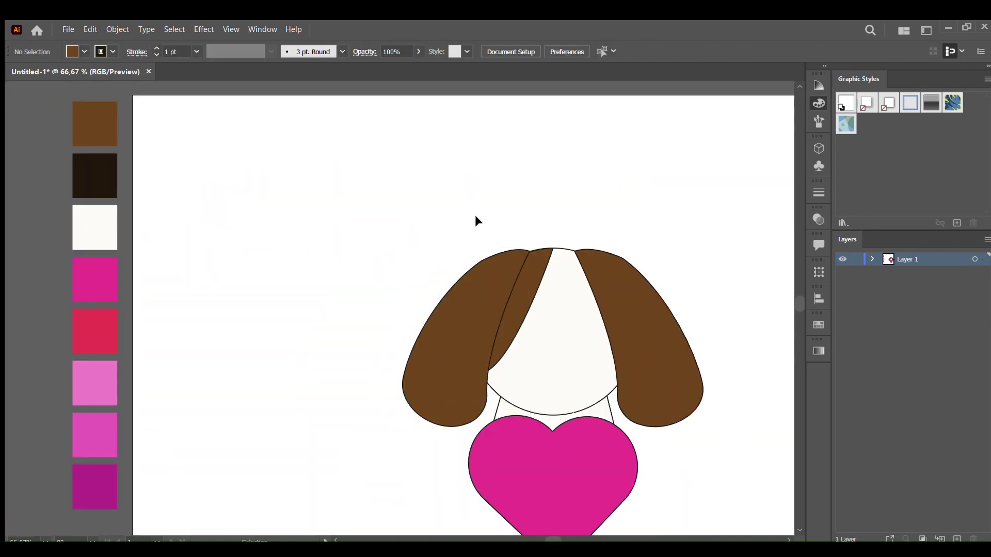
click(596, 342)
scroll(692, 350, up, 4)
scroll(693, 350, up, 3)
scroll(292, 190, down, 4)
key(shift+asciitilde)
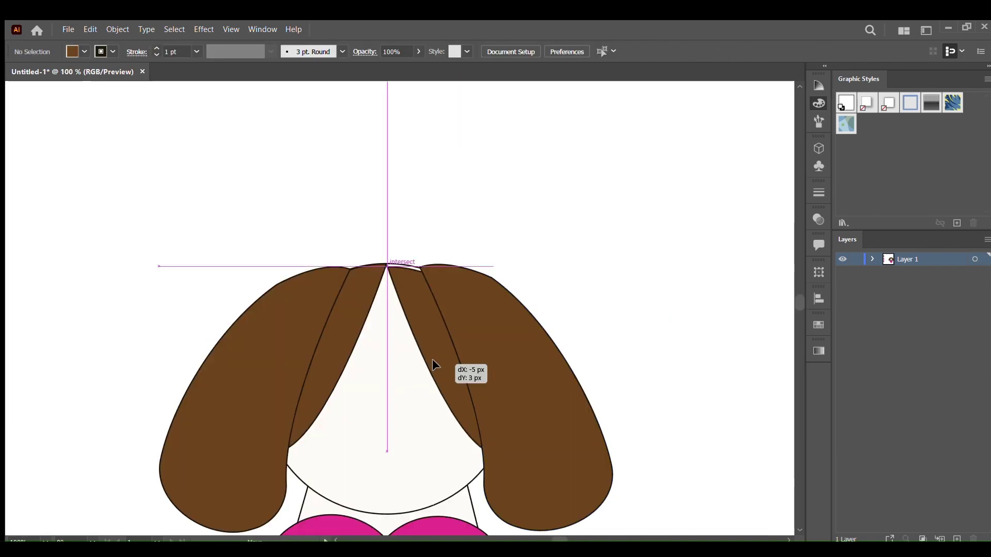
drag(432, 358, 408, 356)
drag(115, 195, 154, 219)
Turn the star into a triangular nose and draw and reshape the curved mouth beneath it
key(Down)
key(Down)
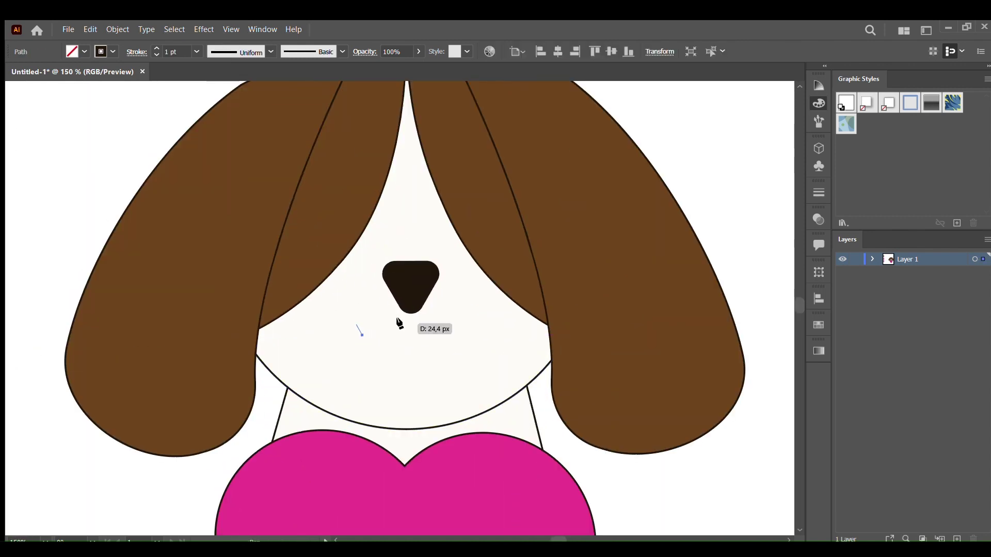
drag(451, 341, 493, 336)
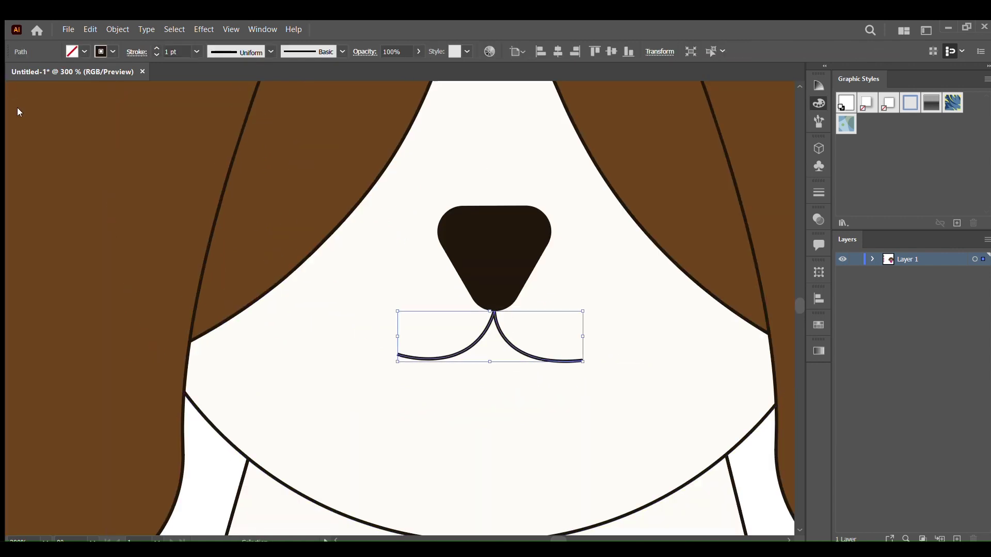
click(490, 313)
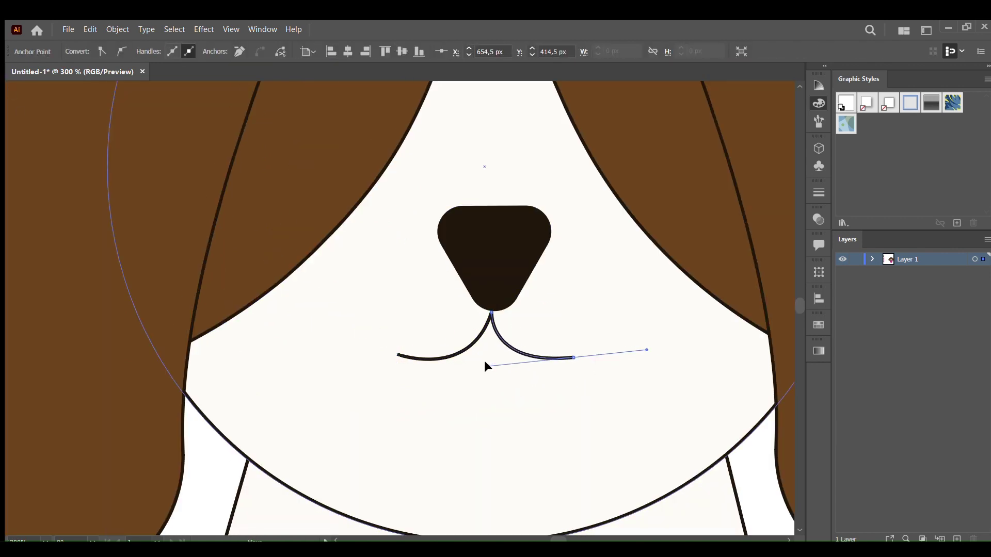
key(ctrl+equal)
drag(493, 304, 501, 312)
drag(564, 363, 568, 366)
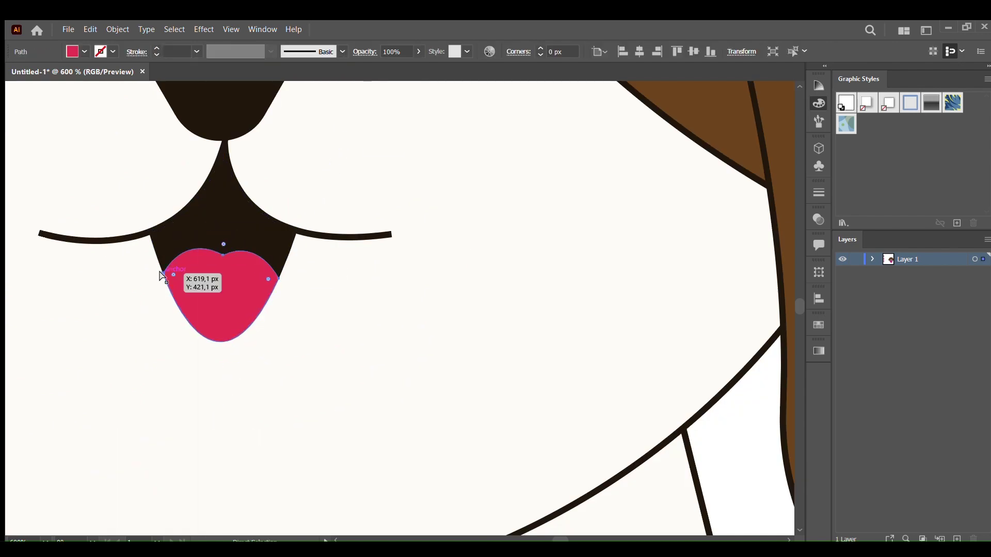
Draw a curved closed eye on the dog's face
key(ctrl+0)
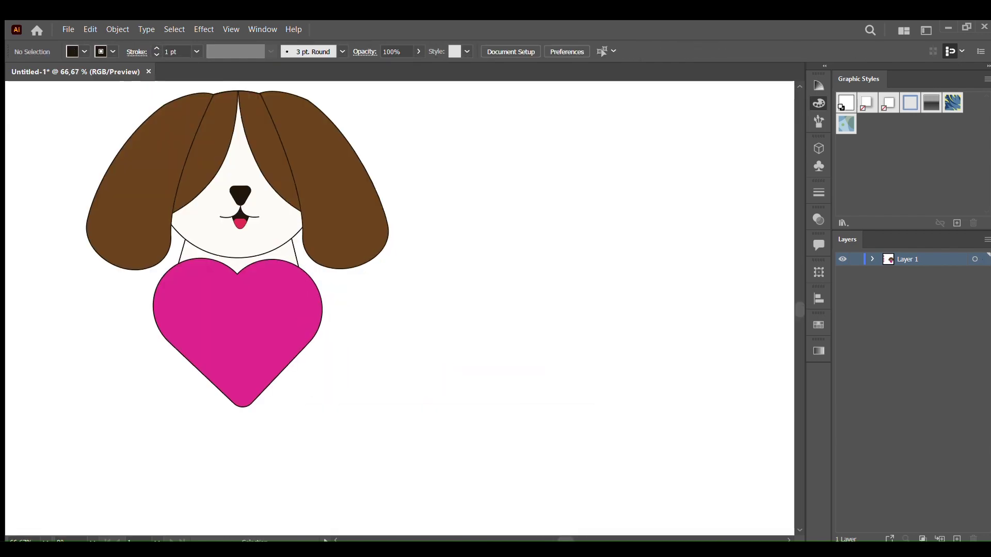
click(17, 378)
drag(396, 275, 378, 256)
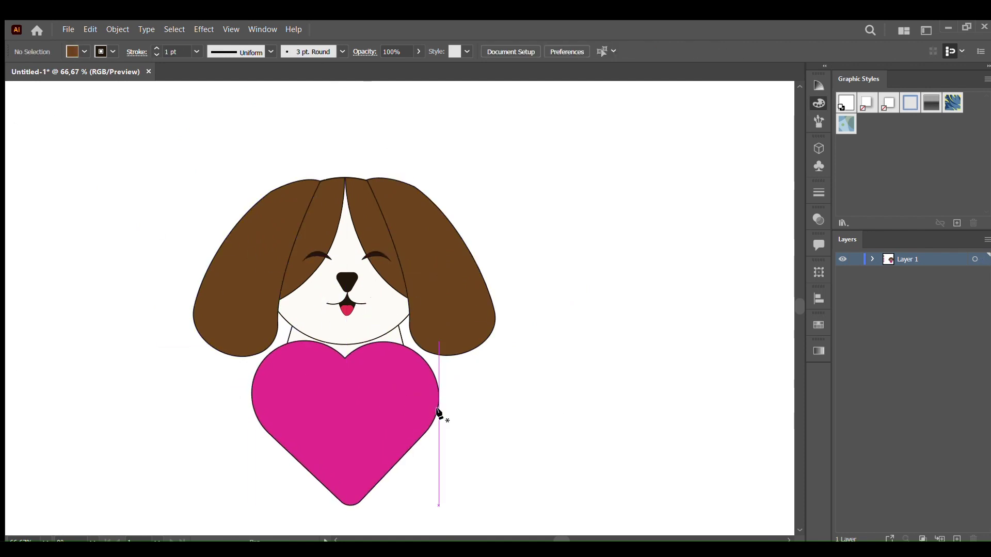
Draw a rounded brown paw on the heart's right edge
scroll(428, 422, up, 2)
drag(448, 380, 463, 404)
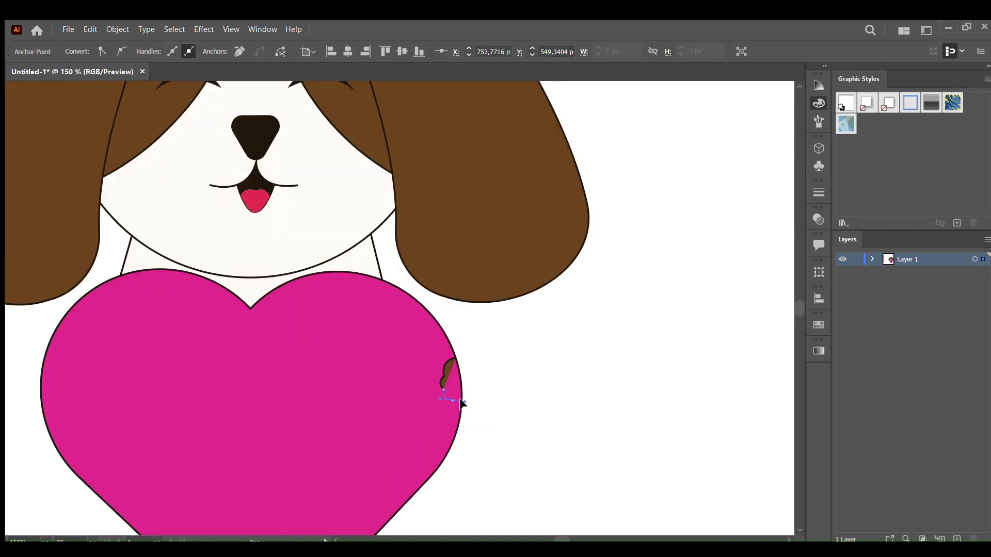
scroll(463, 464, up, 2)
scroll(513, 292, up, 2)
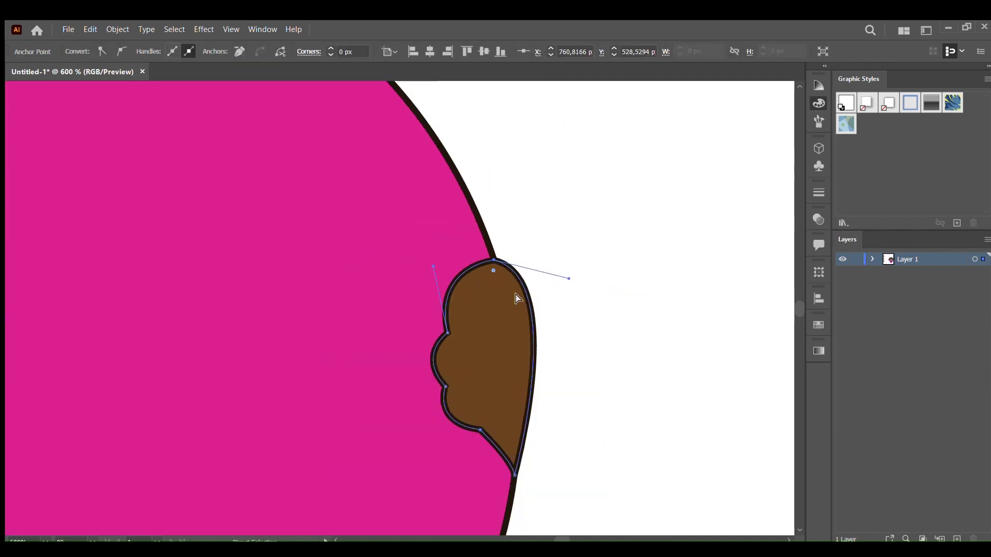
drag(512, 292, 487, 255)
drag(446, 380, 420, 336)
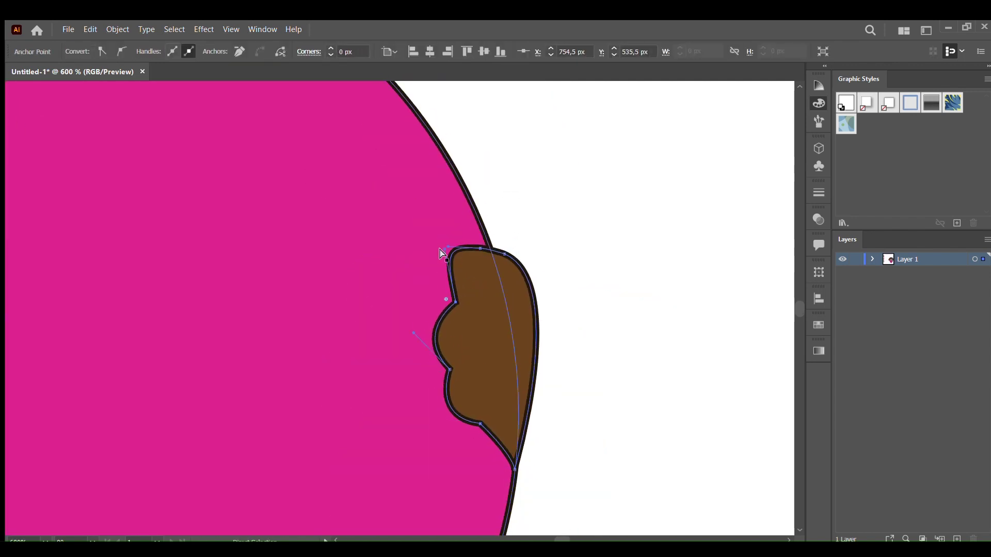
scroll(441, 253, down, 3)
scroll(488, 382, down, 2)
Place a mirrored copy of the paw on the heart's left side
key(v)
scroll(276, 325, up, 1)
click(276, 269)
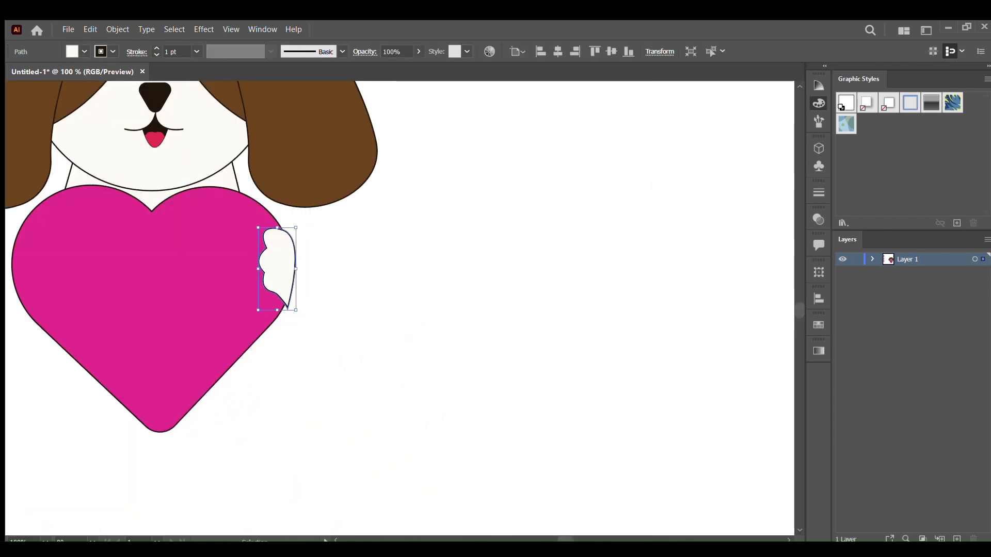
scroll(522, 360, down, 1)
drag(322, 347, 235, 346)
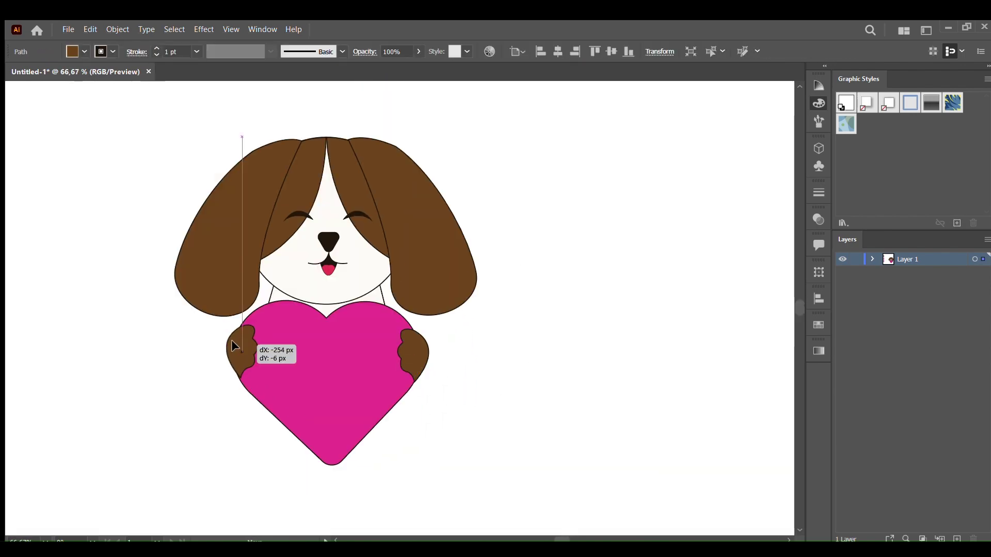
scroll(308, 356, down, 2)
scroll(464, 283, up, 1)
Scale the white silhouette copy up so it surrounds the dog
drag(465, 289, 725, 320)
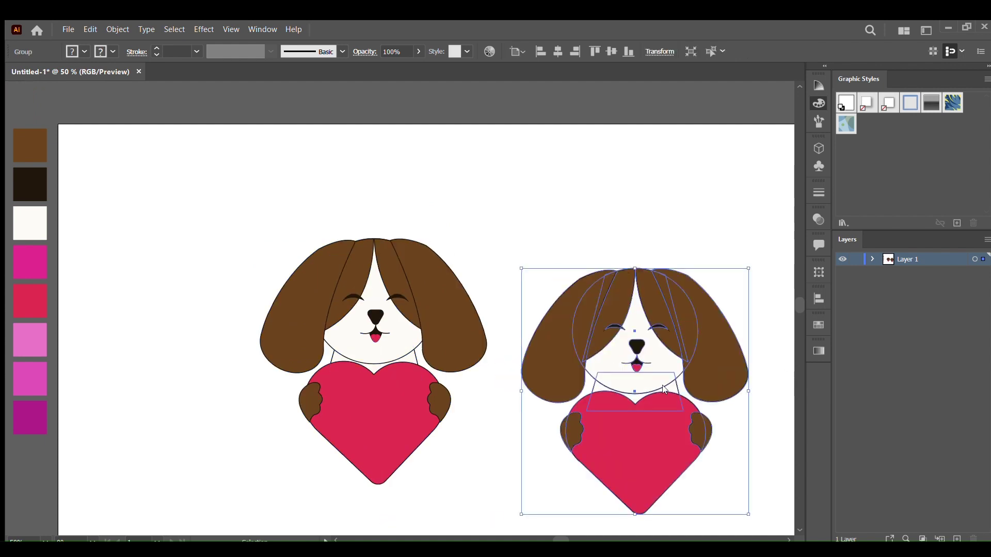
mouse_move(404, 287)
mouse_down()
mouse_move(155, 471)
mouse_move(249, 227)
mouse_up()
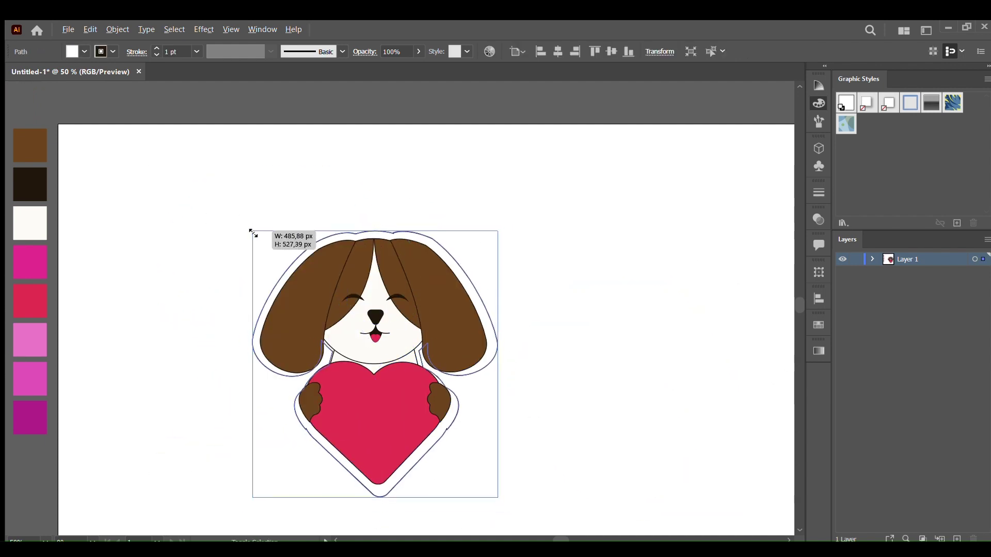
click(450, 255)
scroll(450, 255, down, 1)
Remove extra anchors from the outline and send it behind the dog
key(minus)
scroll(326, 458, up, 2)
scroll(299, 461, up, 2)
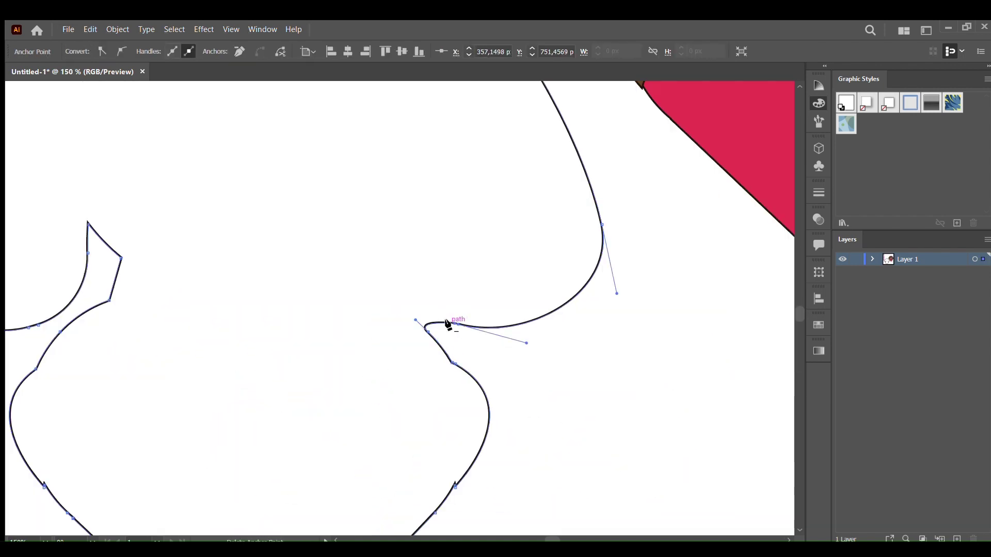
key(v)
key(ctrl+0)
drag(357, 322, 461, 253)
scroll(360, 260, up, 2)
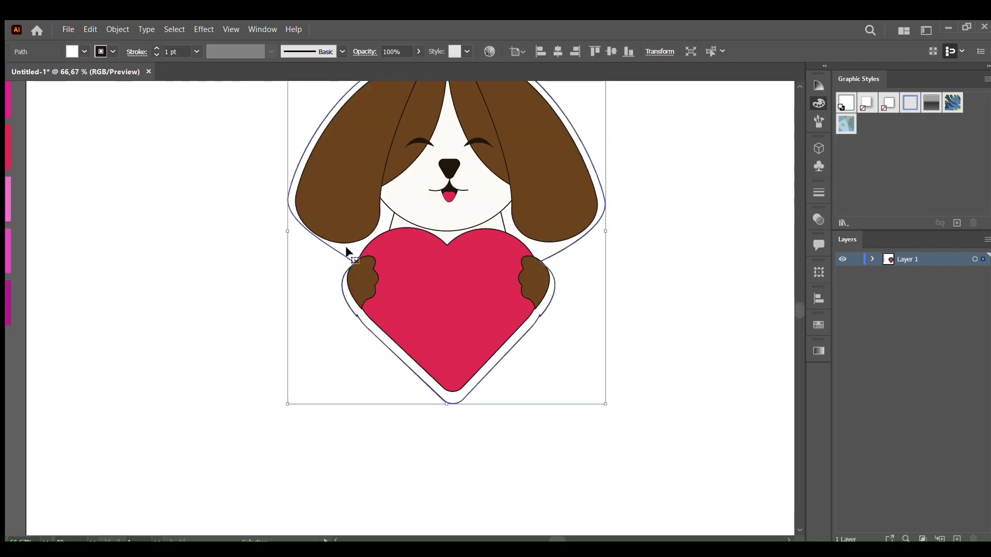
scroll(536, 452, up, 3)
scroll(539, 249, down, 4)
Add the 'love you' text on the dog's heart and select it
click(539, 249)
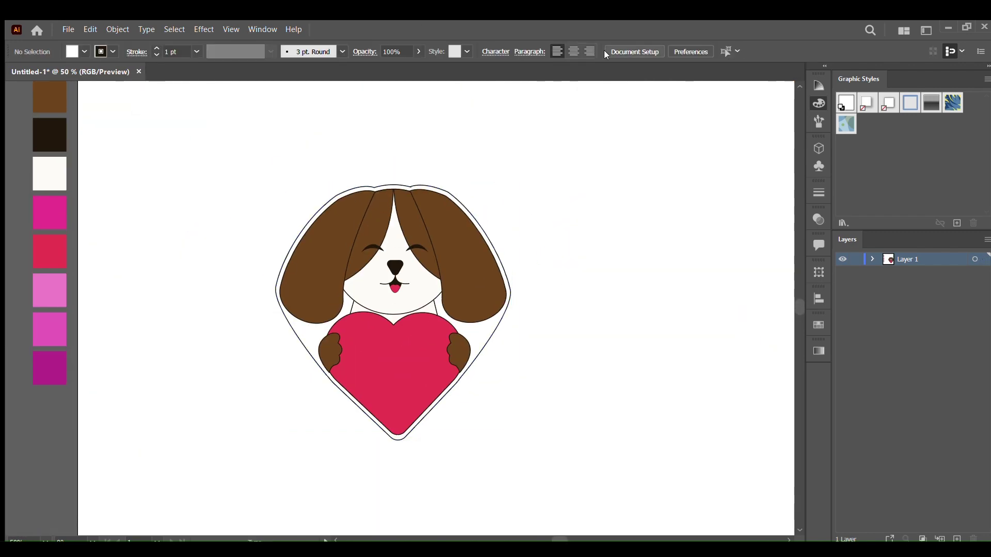
key(t)
text(love)
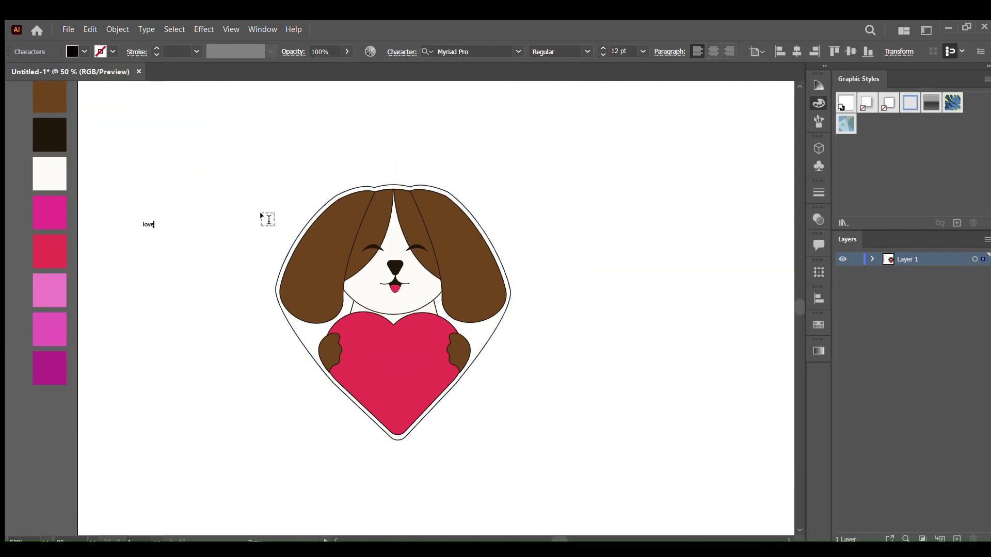
key(Escape)
click(148, 225)
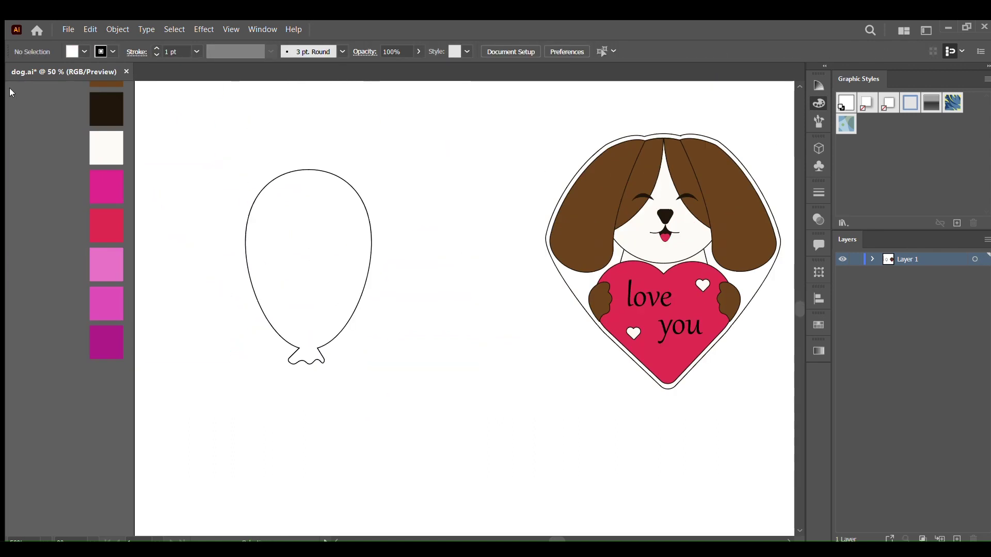
Stretch the balloon's neck arc so its right end meets the shoulder corner
click(266, 371)
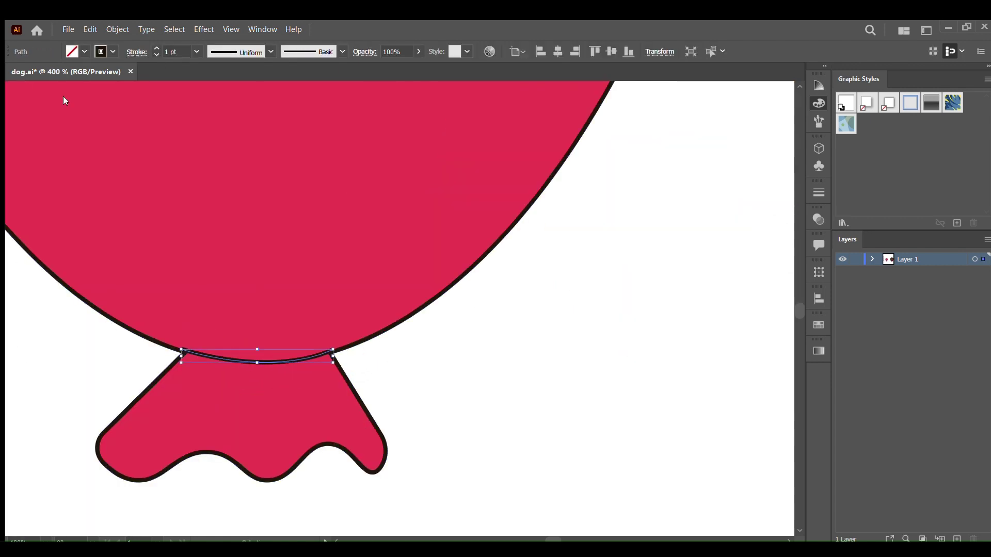
scroll(243, 346, up, 5)
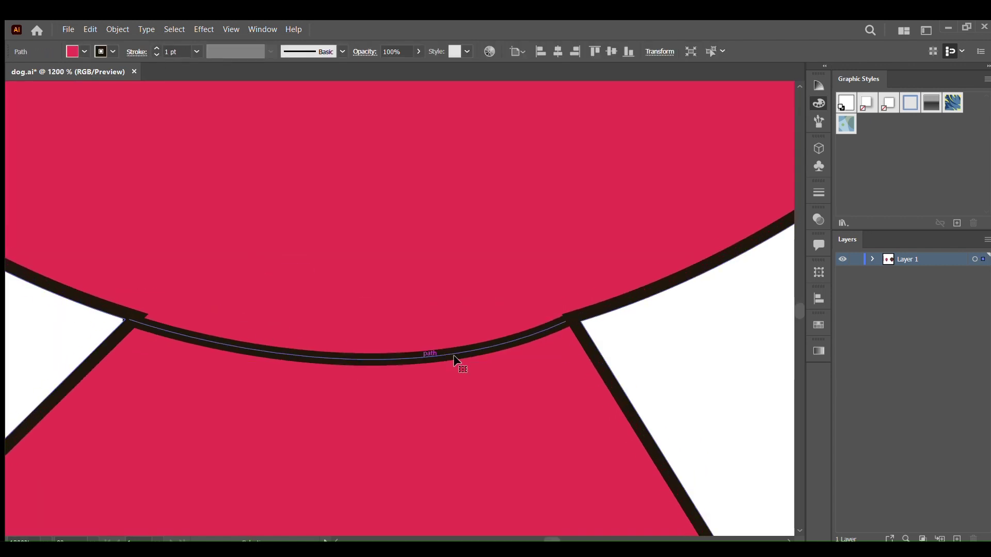
click(455, 361)
drag(567, 323, 577, 320)
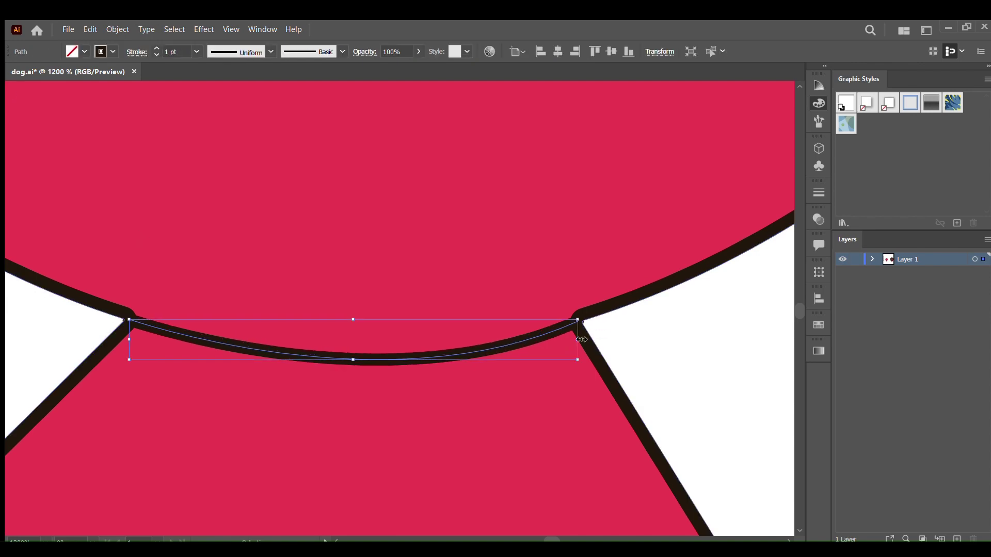
click(576, 321)
scroll(564, 331, down, 1)
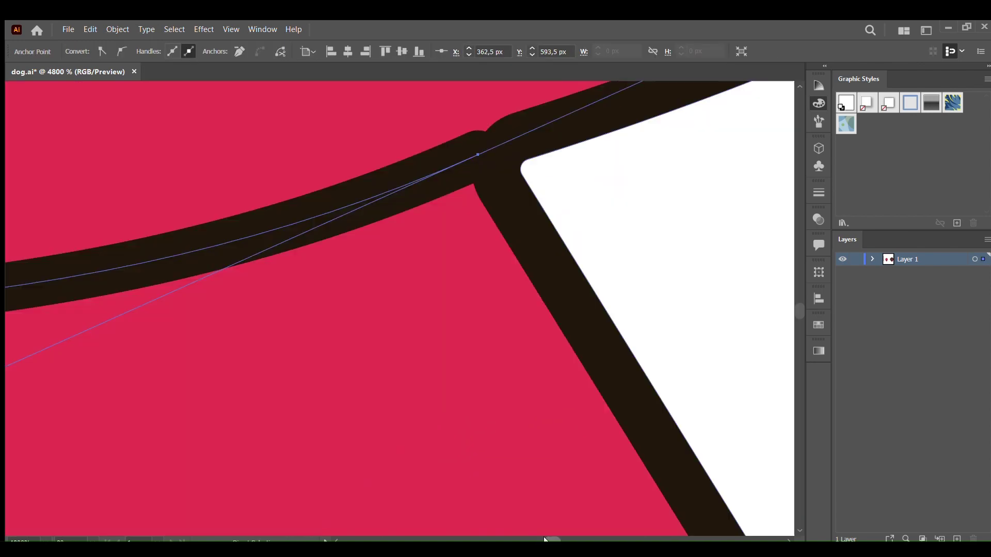
scroll(476, 299, down, 2)
scroll(586, 380, up, 3)
scroll(465, 310, down, 3)
scroll(426, 298, down, 2)
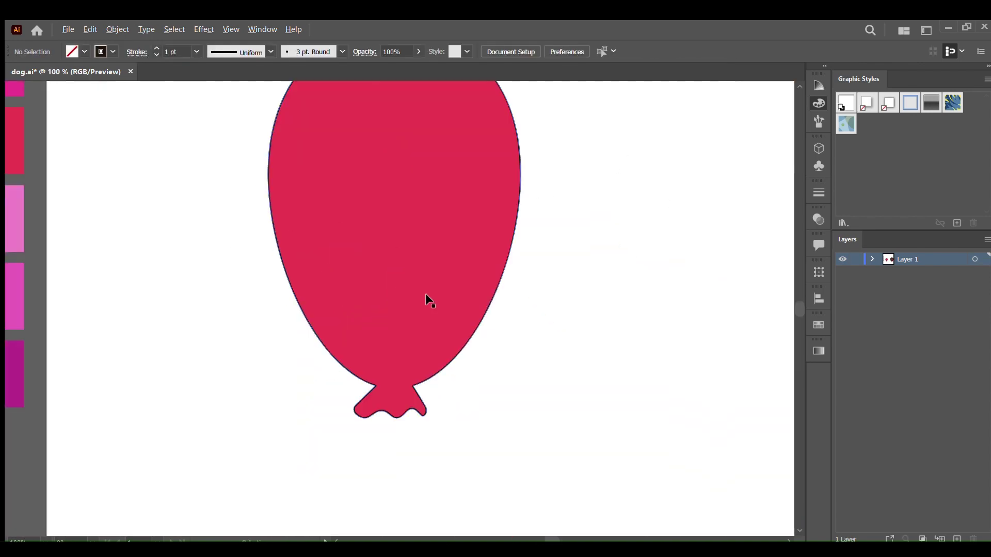
scroll(395, 399, up, 4)
Join the neck arc to the balloon body, then undo the join
key(ctrl+j)
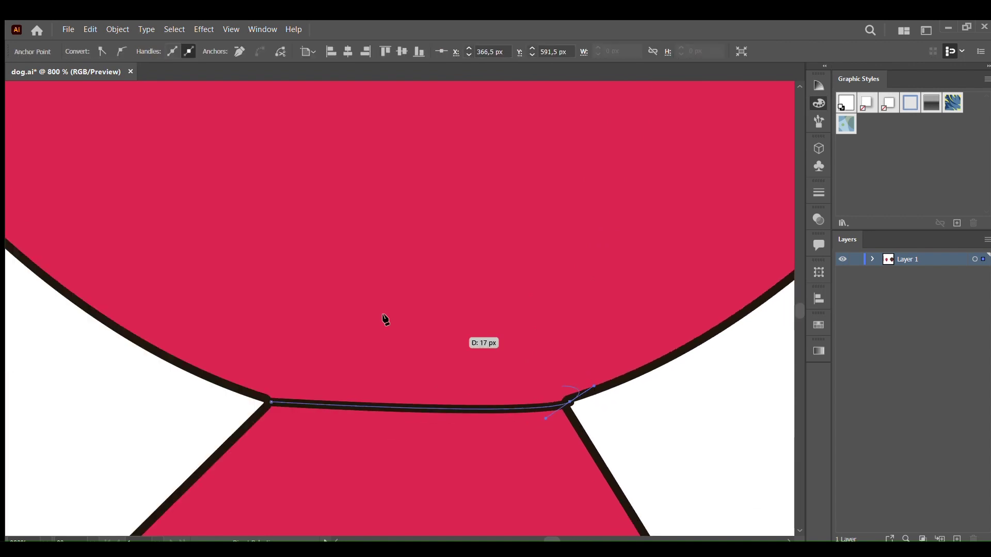
scroll(598, 356, up, 3)
scroll(591, 354, down, 3)
scroll(568, 335, down, 3)
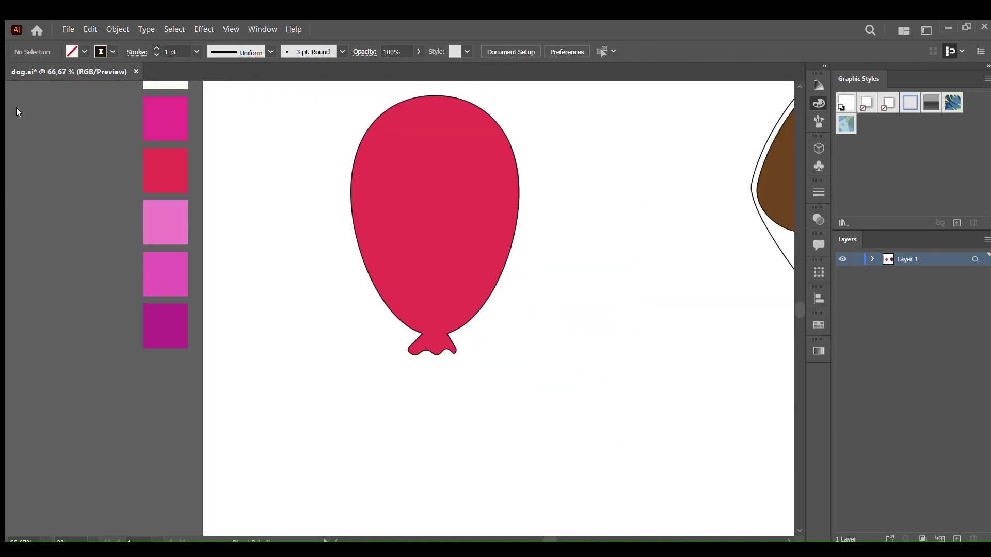
scroll(531, 289, down, 2)
scroll(532, 265, up, 3)
key(ctrl+z)
scroll(458, 214, up, 2)
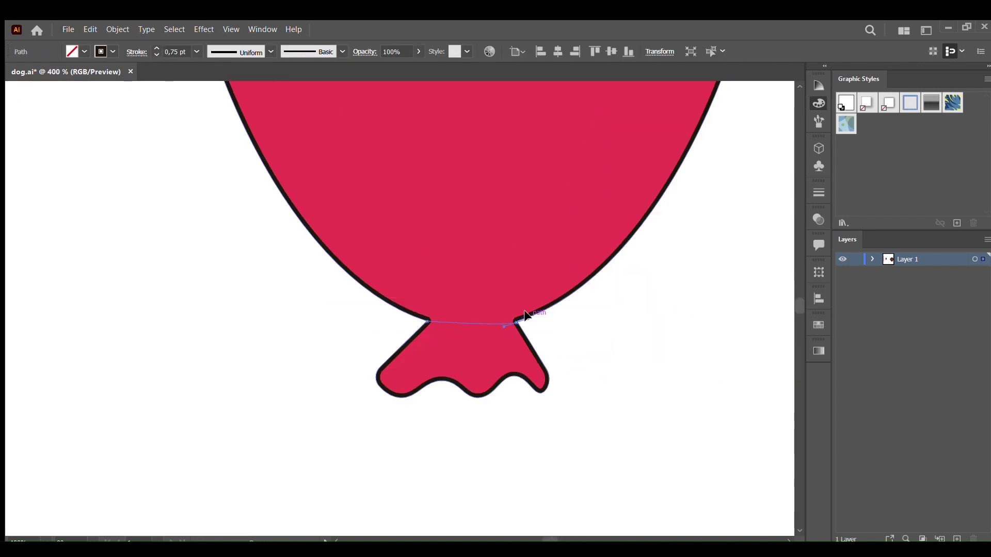
scroll(523, 397, up, 3)
Rotate the neck arc to fit the knot and move the balloon further left
drag(254, 204, 256, 206)
click(542, 215)
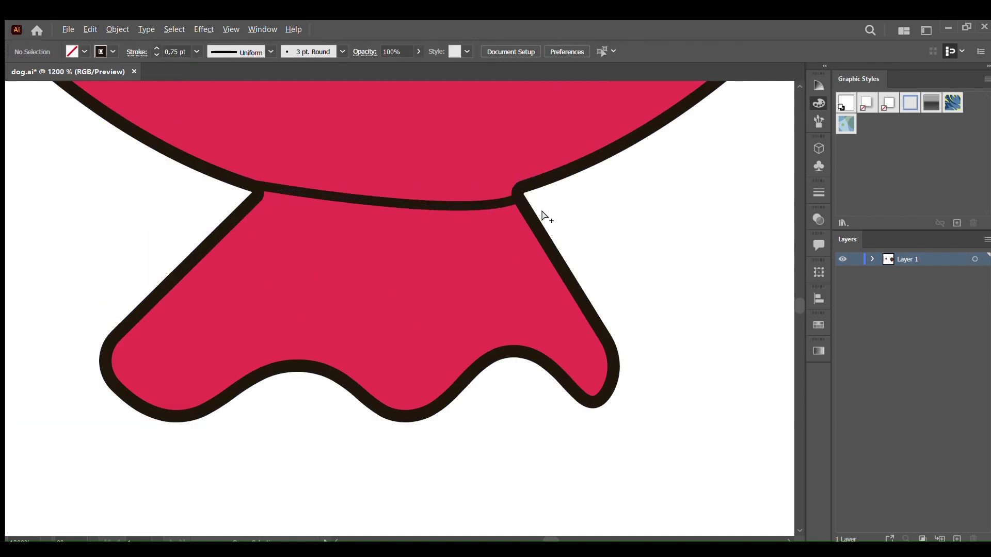
scroll(541, 214, up, 2)
click(504, 159)
scroll(422, 221, down, 3)
scroll(422, 221, down, 5)
scroll(559, 239, up, 3)
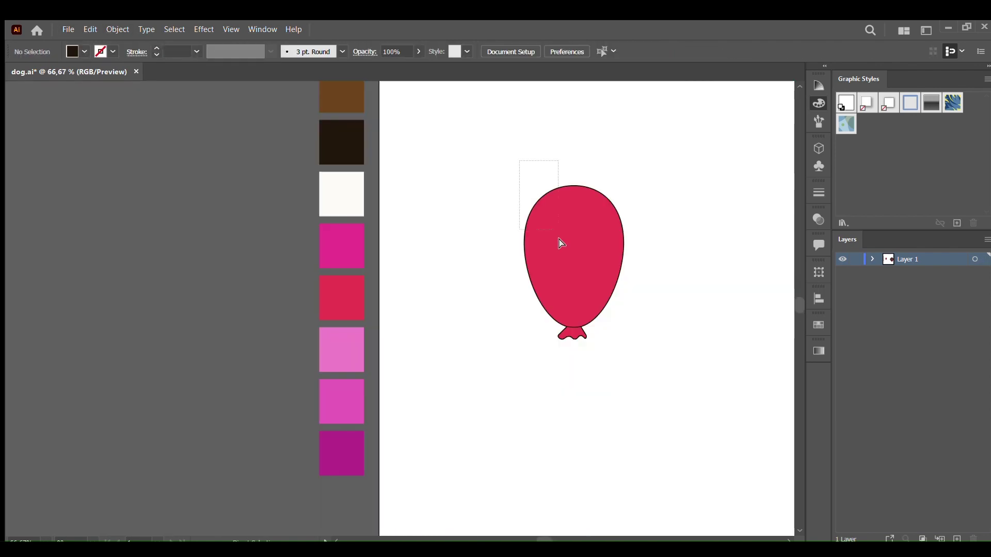
scroll(495, 272, down, 3)
drag(493, 298, 430, 313)
scroll(430, 313, up, 4)
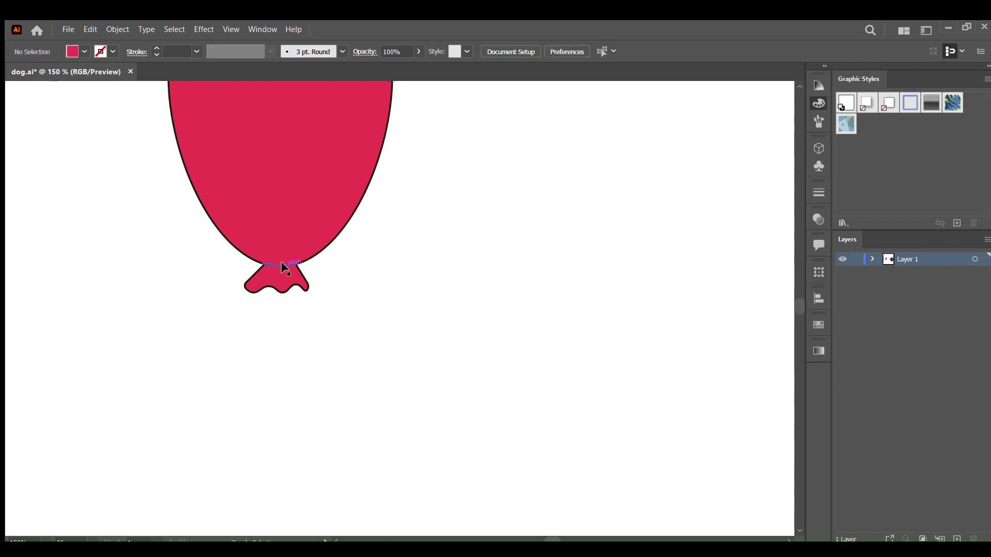
scroll(284, 270, down, 3)
Place a copy of the red balloon beside the first one
drag(436, 255, 425, 242)
scroll(91, 151, down, 1)
scroll(90, 151, right, 1)
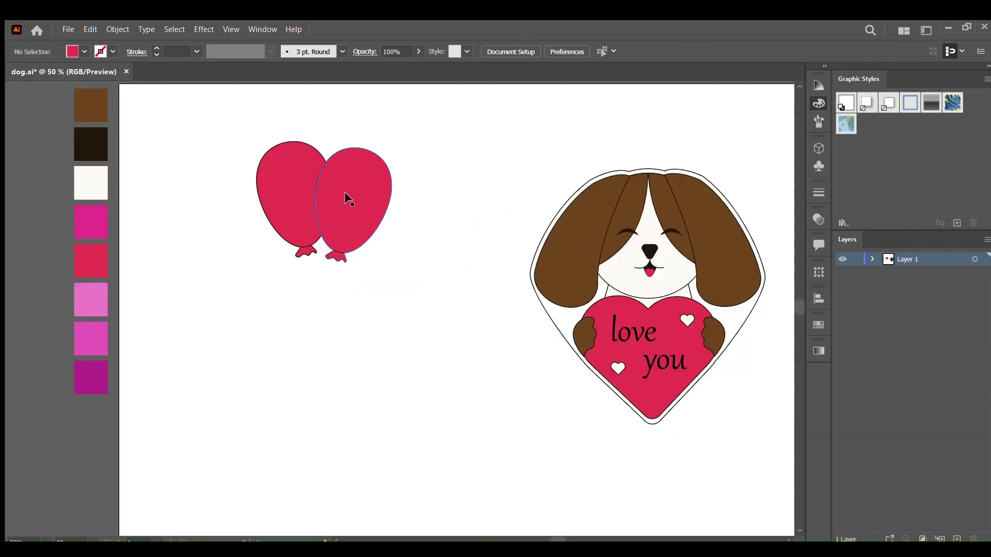
mouse_move(344, 196)
mouse_down()
mouse_move(239, 209)
mouse_move(204, 306)
mouse_up()
Copy the dog sticker and place the copy lower down
mouse_move(689, 331)
mouse_down()
mouse_move(461, 439)
mouse_move(537, 534)
mouse_up()
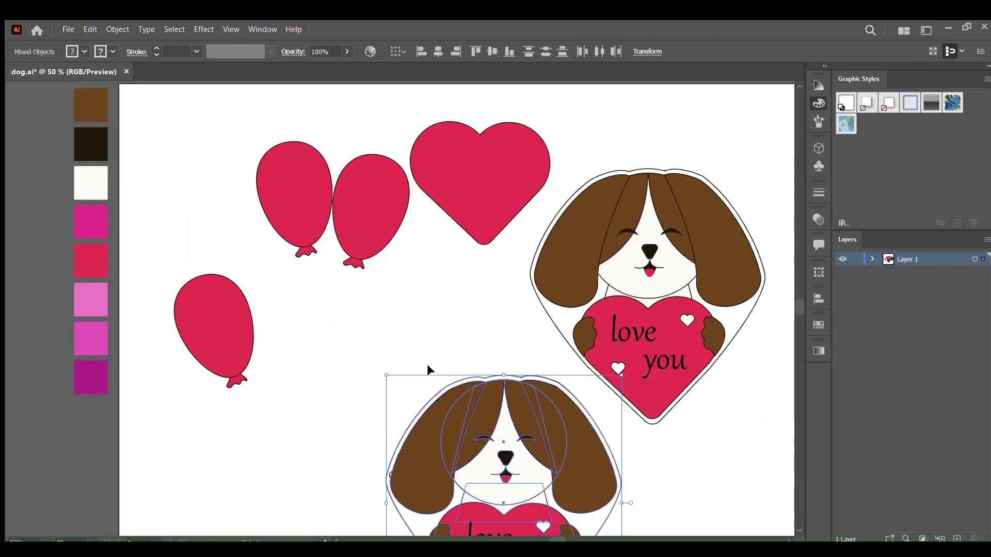
scroll(427, 369, up, 1)
drag(465, 181, 339, 234)
scroll(274, 201, up, 3)
Copy small white hearts onto the left, right and lower-left balloons
drag(312, 197, 308, 174)
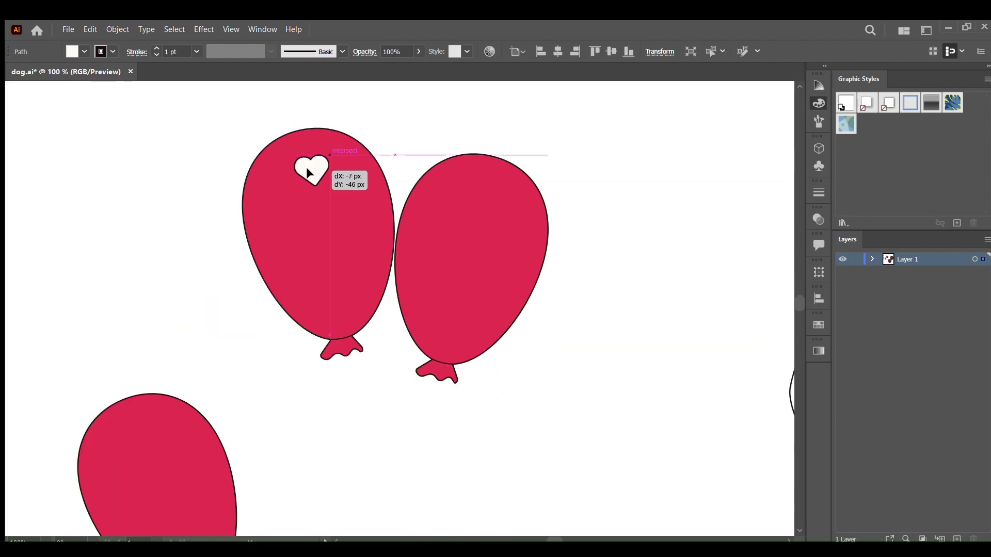
drag(316, 232, 292, 182)
scroll(292, 182, down, 2)
drag(443, 385, 454, 227)
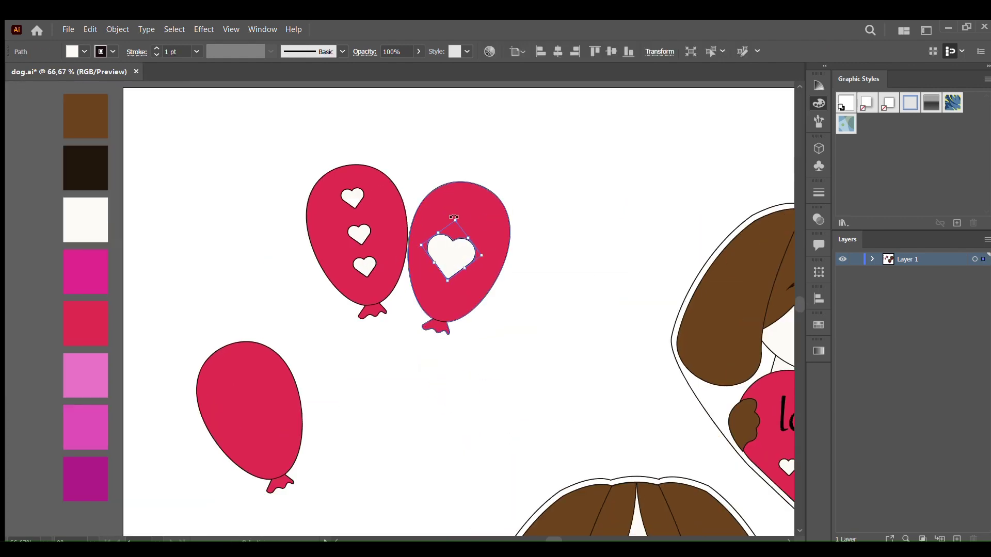
click(281, 333)
key(ctrl+v)
drag(282, 333, 266, 376)
scroll(359, 266, up, 1)
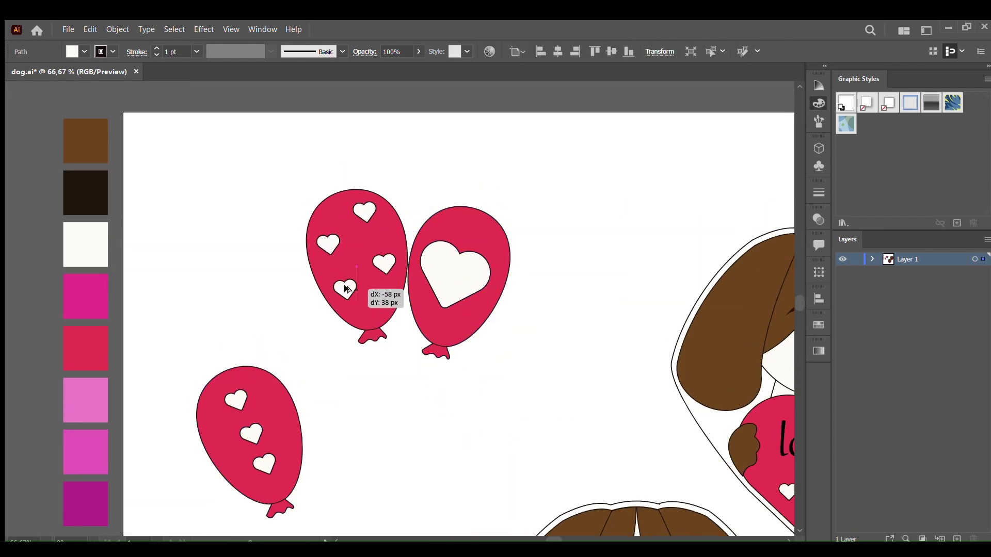
scroll(464, 280, down, 3)
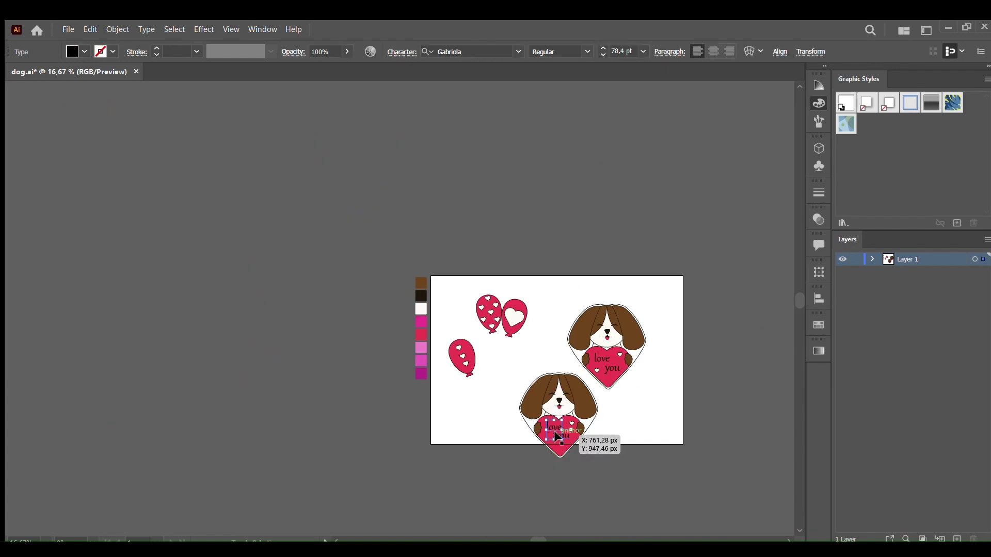
Position the 'love you' text on the heart and nudge the heart spots into place
drag(549, 351, 523, 174)
drag(290, 389, 292, 389)
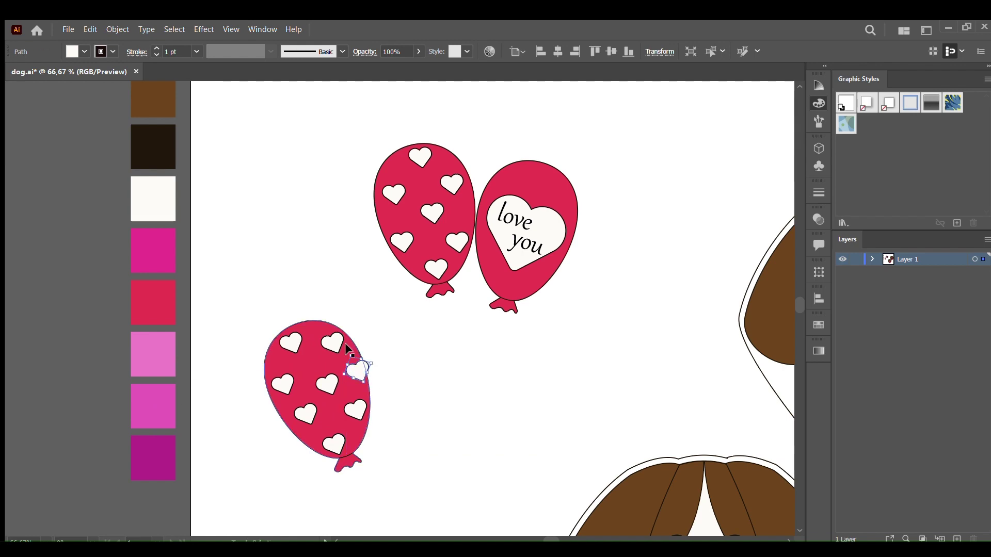
drag(282, 385, 275, 375)
key(ctrl+minus)
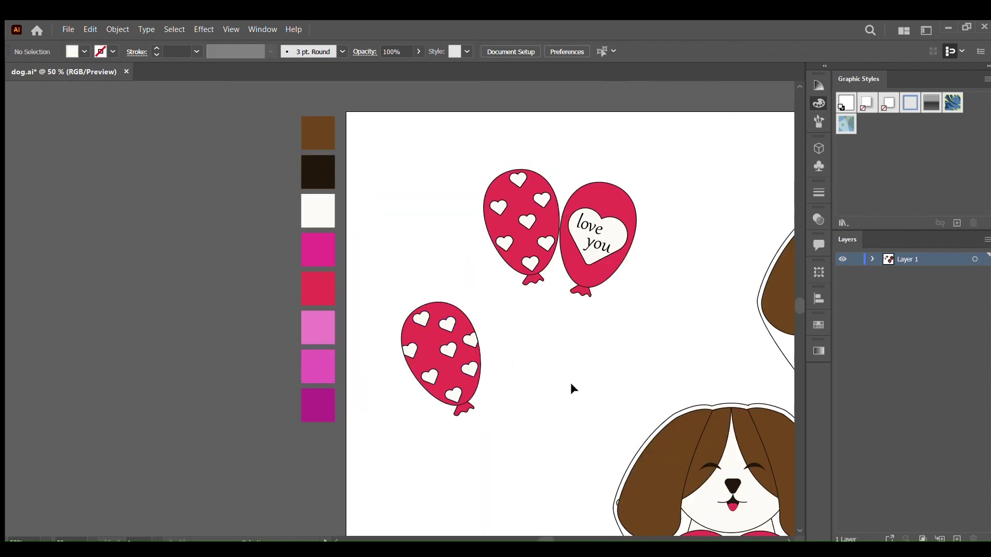
Cluster the balloons with 'love you' in front, group their strings, and copy the bunch
drag(455, 329, 349, 262)
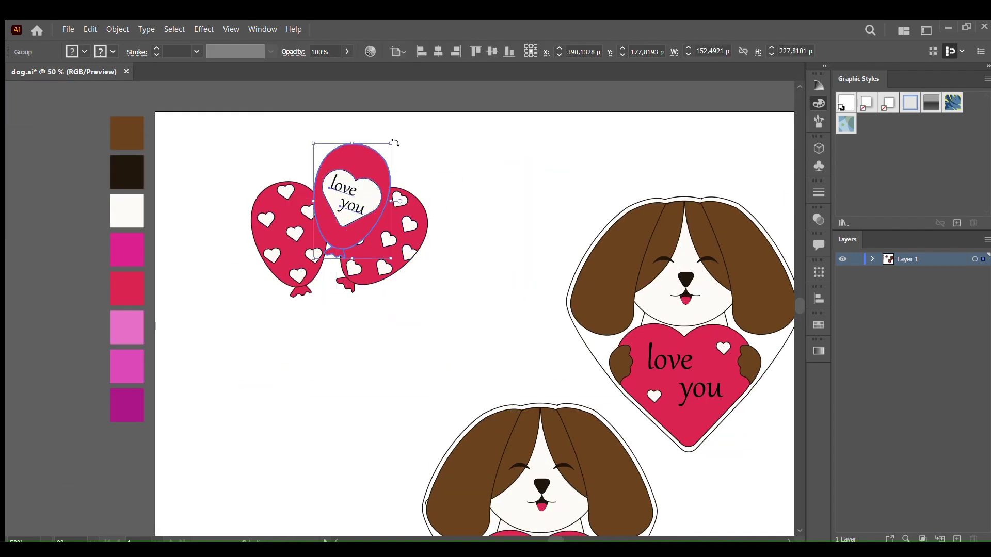
drag(356, 165, 340, 178)
click(21, 376)
key(Escape)
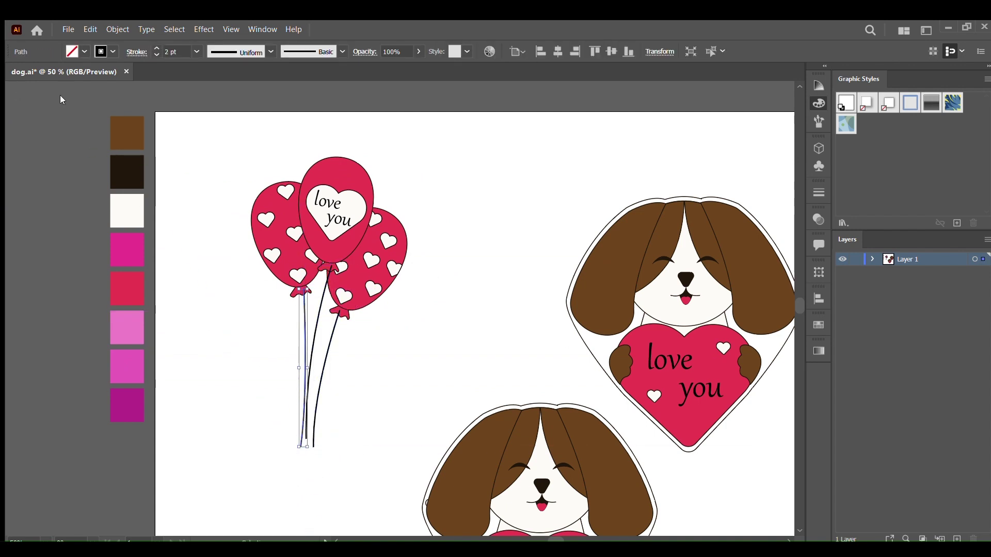
key(ctrl+g)
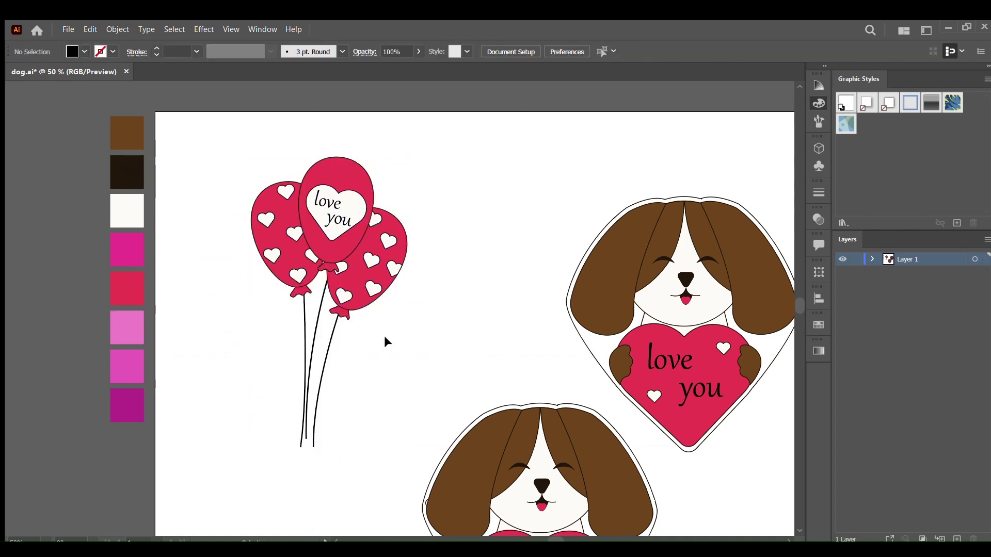
drag(384, 335, 495, 407)
Position the white balloon copy behind the colored balloons as a sticker backing
scroll(496, 413, up, 5)
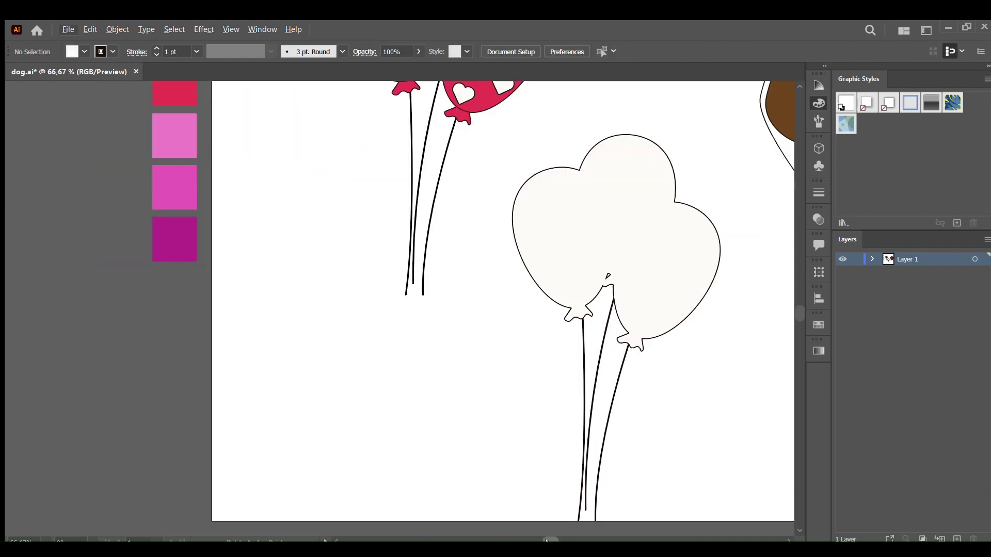
click(518, 398)
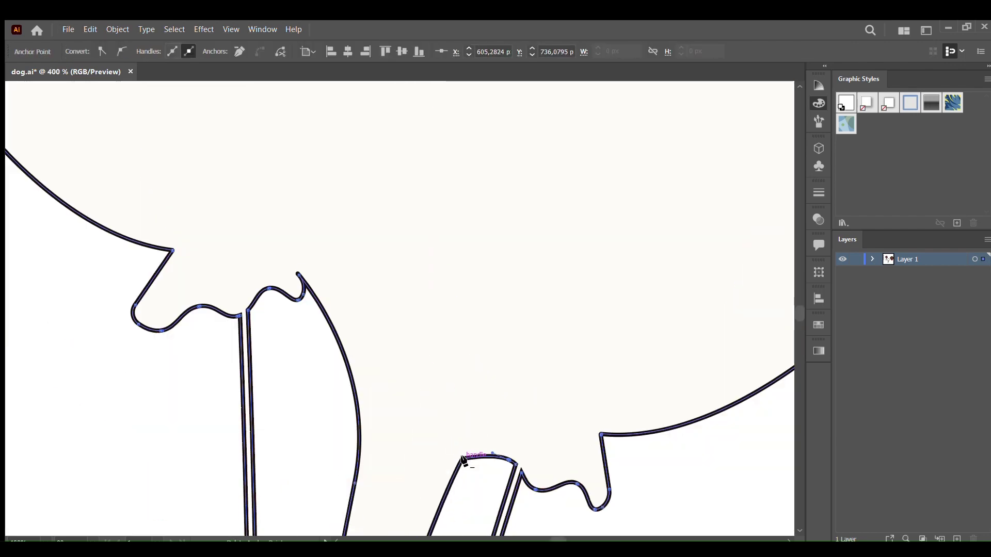
scroll(396, 449, down, 5)
scroll(561, 325, down, 3)
scroll(562, 325, up, 4)
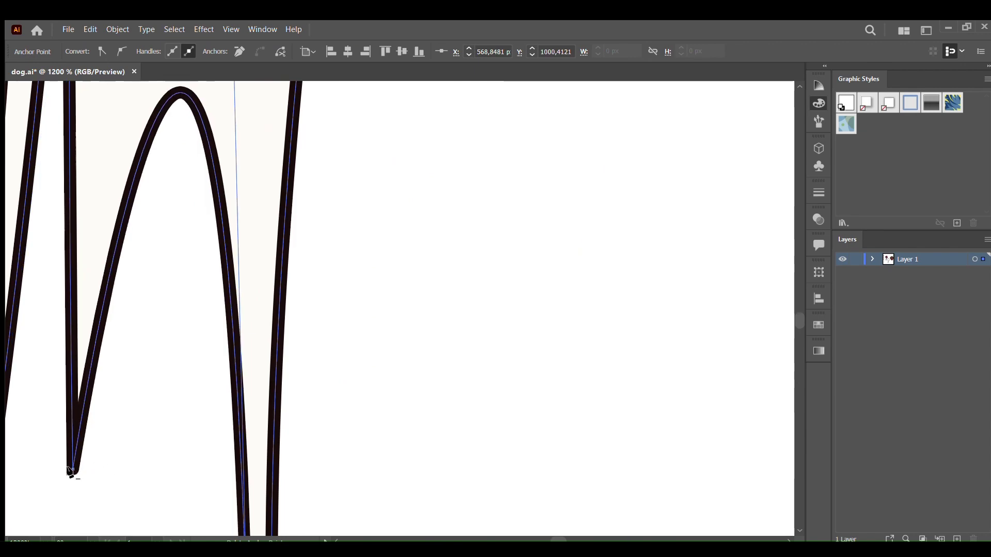
scroll(344, 401, down, 10)
key(v)
click(456, 249)
drag(456, 248, 392, 187)
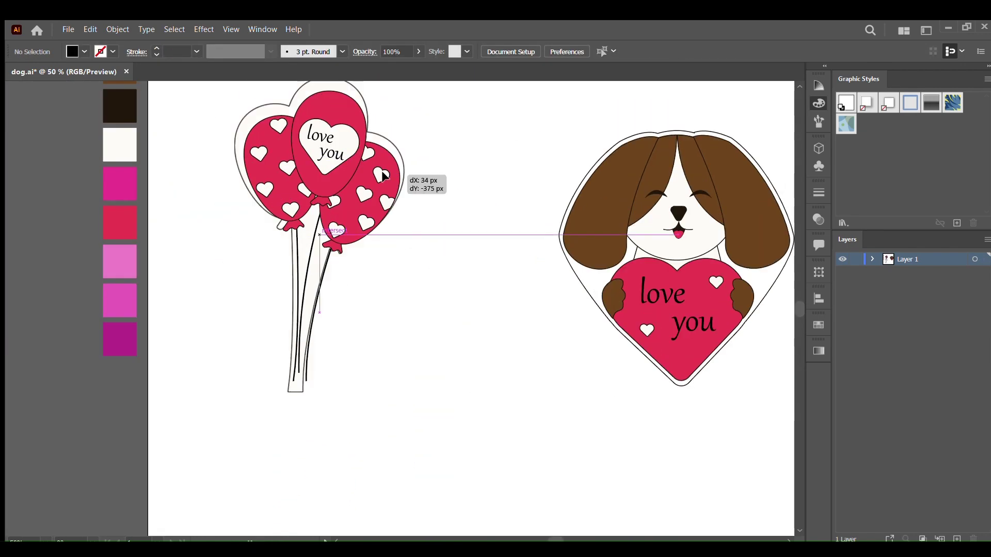
Widen the bottom of the white backing's stick under the balloon strings
scroll(343, 375, up, 5)
drag(217, 454, 182, 480)
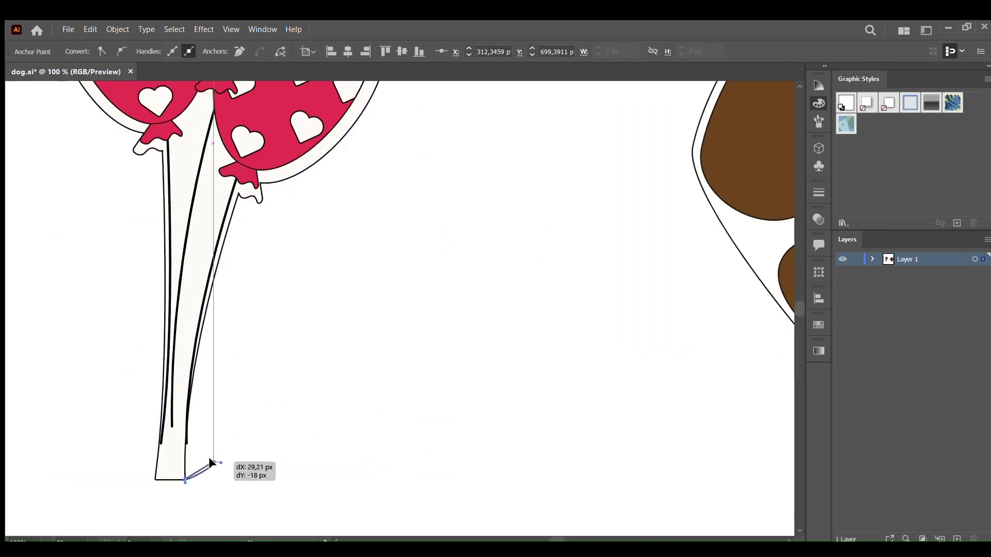
scroll(170, 479, down, 5)
scroll(134, 467, up, 4)
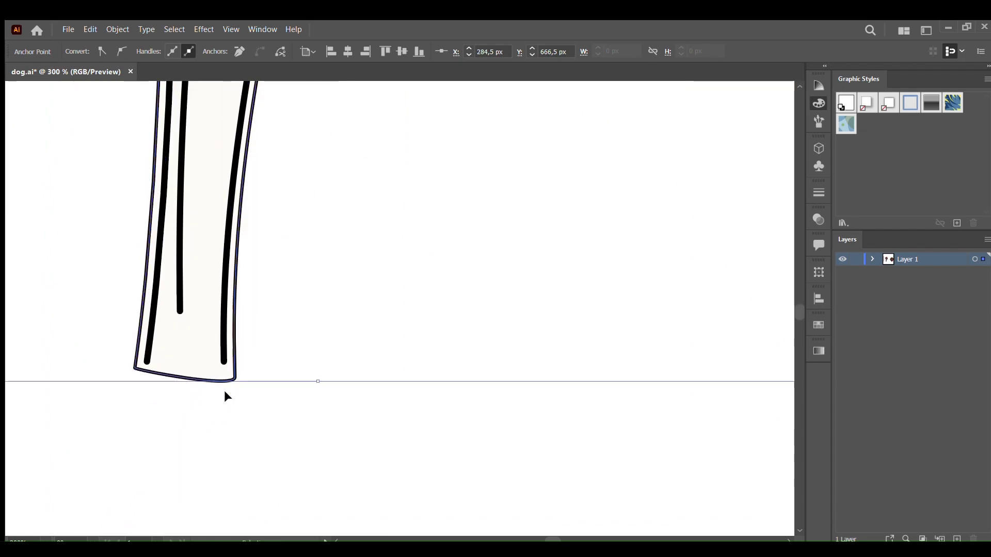
scroll(224, 390, down, 3)
click(124, 258)
scroll(124, 258, up, 3)
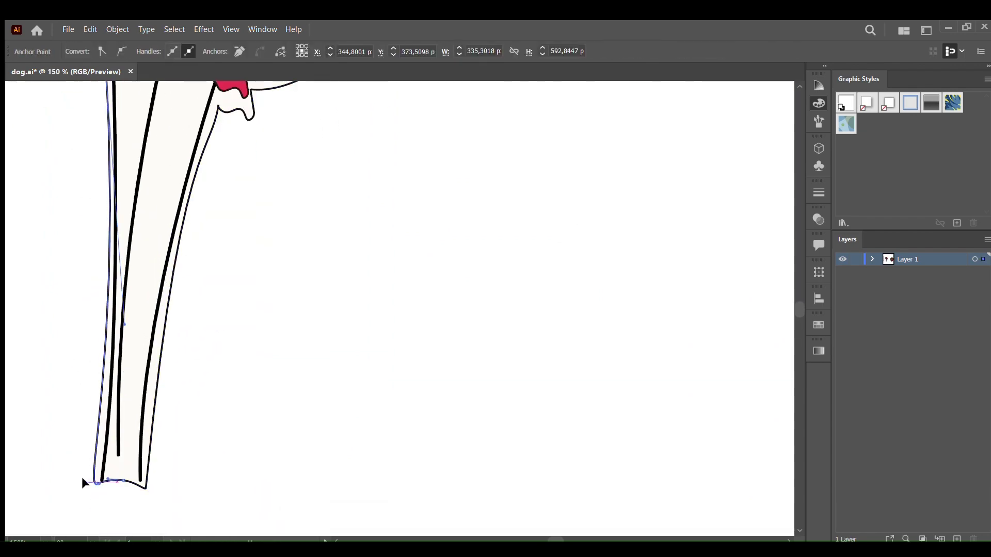
scroll(82, 480, up, 5)
click(320, 280)
Adjust the white backing's edge points to widen the balloon sticker
scroll(320, 280, up, 3)
drag(264, 410, 268, 409)
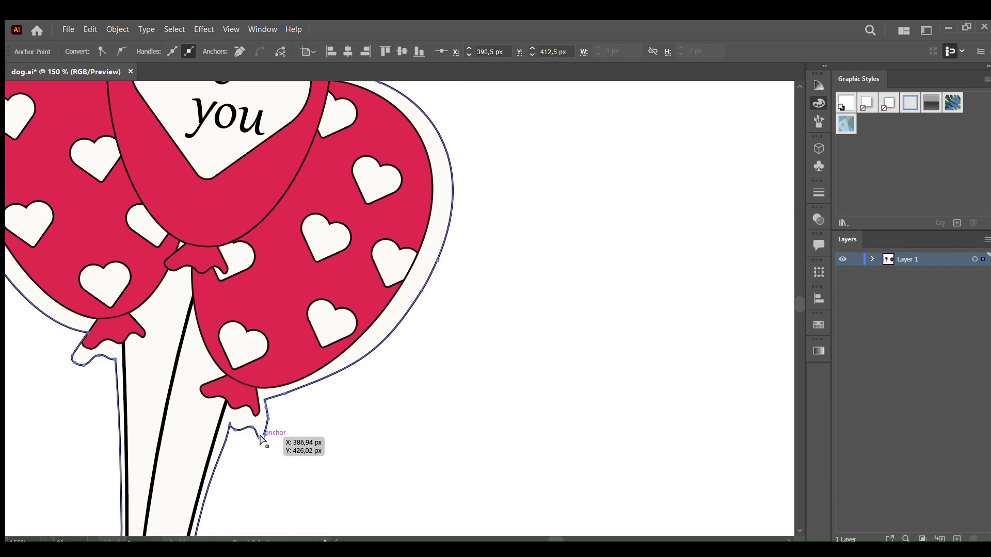
scroll(299, 469, down, 4)
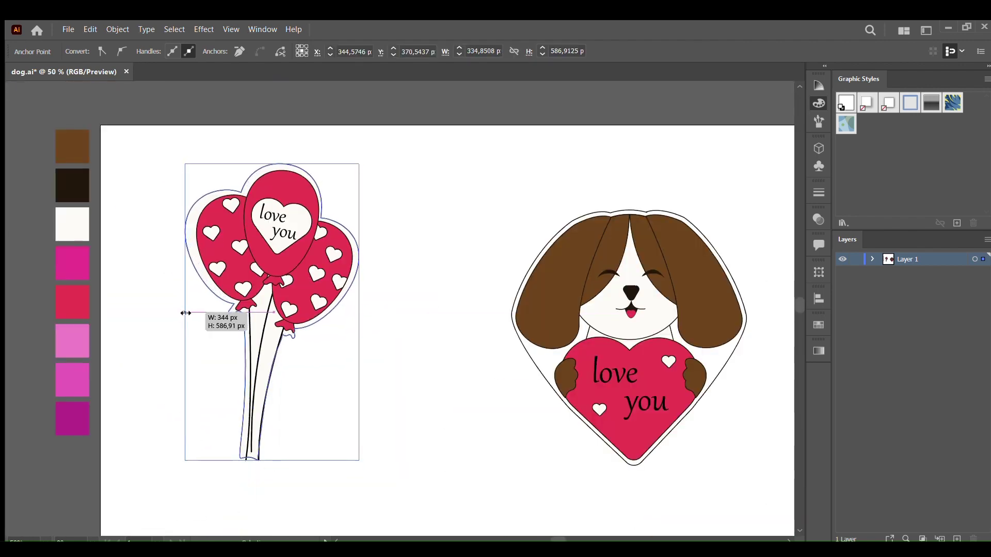
drag(184, 312, 190, 309)
scroll(317, 184, up, 6)
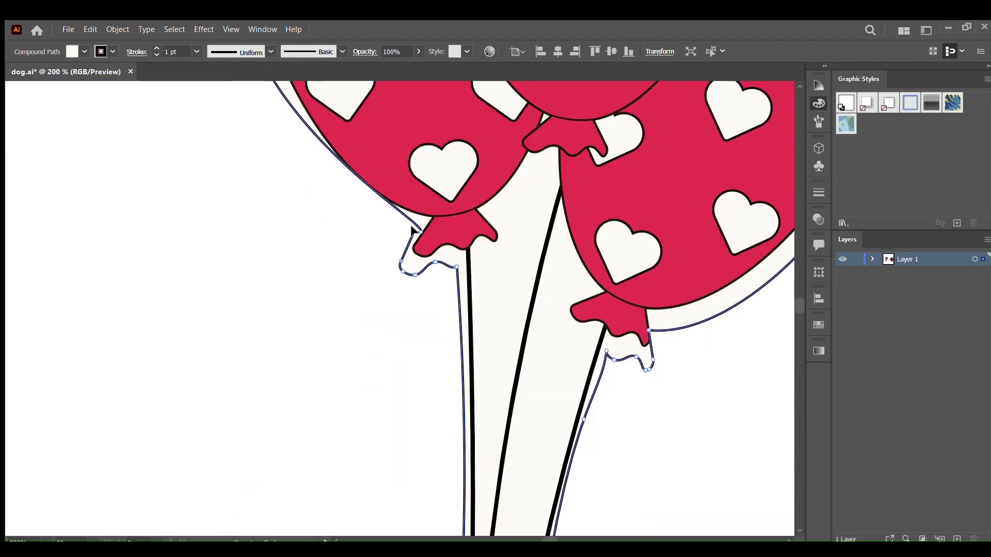
scroll(317, 183, up, 6)
scroll(317, 183, down, 10)
scroll(300, 217, up, 2)
scroll(289, 227, up, 2)
Reshape the white backing around the balloon ties, pulling its lower point upward
drag(288, 229, 288, 227)
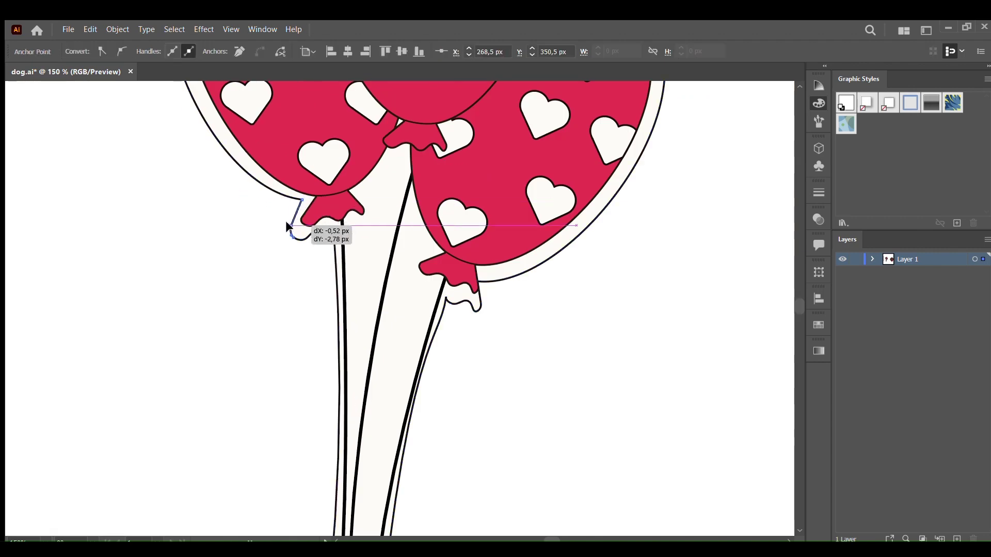
scroll(476, 283, up, 4)
drag(283, 190, 310, 192)
scroll(292, 200, down, 2)
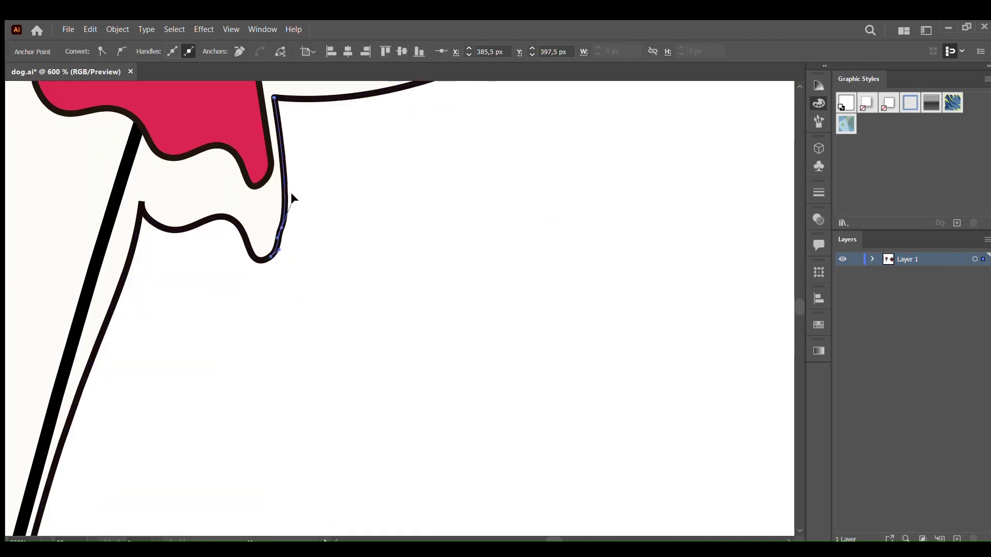
drag(145, 186, 147, 168)
drag(173, 212, 174, 209)
drag(265, 256, 270, 222)
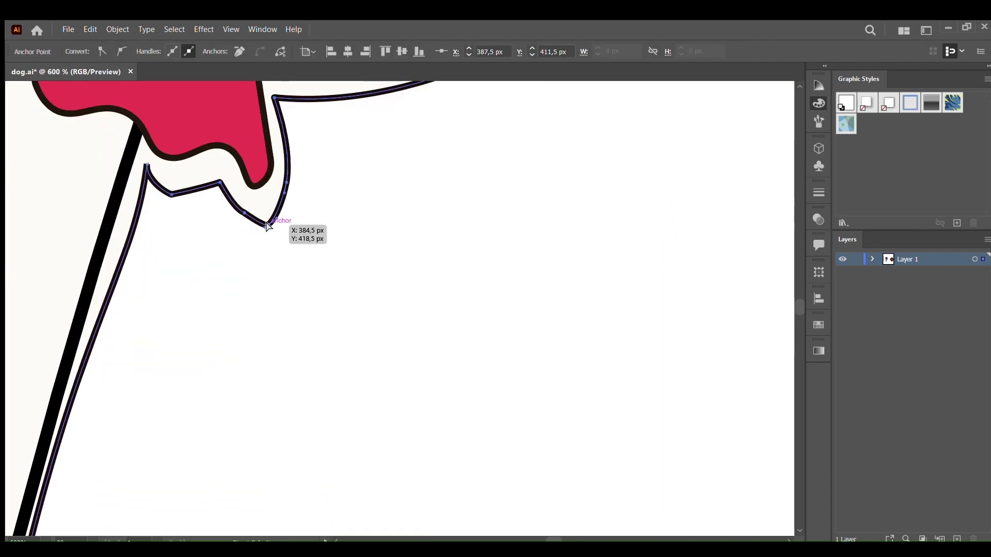
Fine-tune the backing around the tie and the corner at the stick's bottom
scroll(270, 222, up, 1)
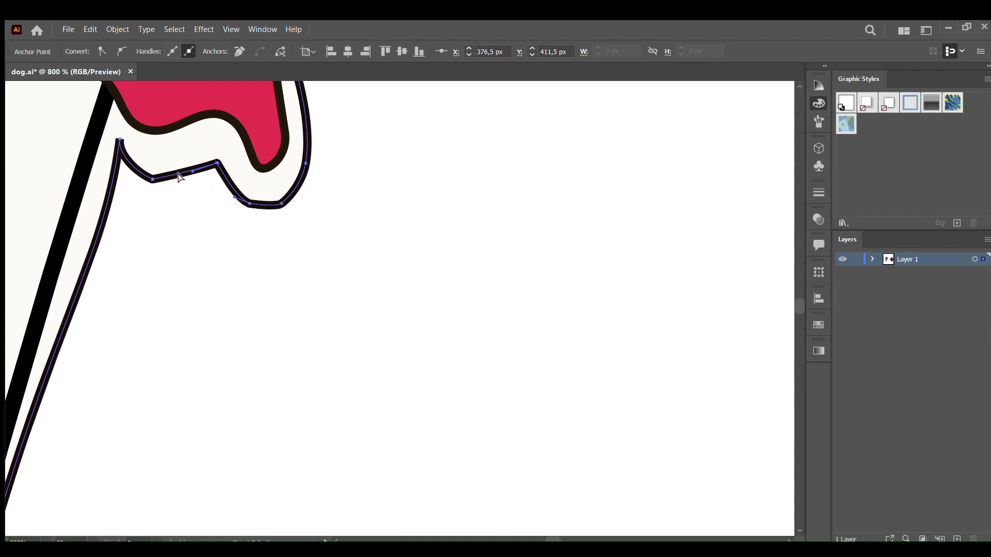
scroll(180, 178, down, 5)
scroll(374, 188, up, 3)
drag(170, 203, 177, 194)
drag(244, 239, 242, 237)
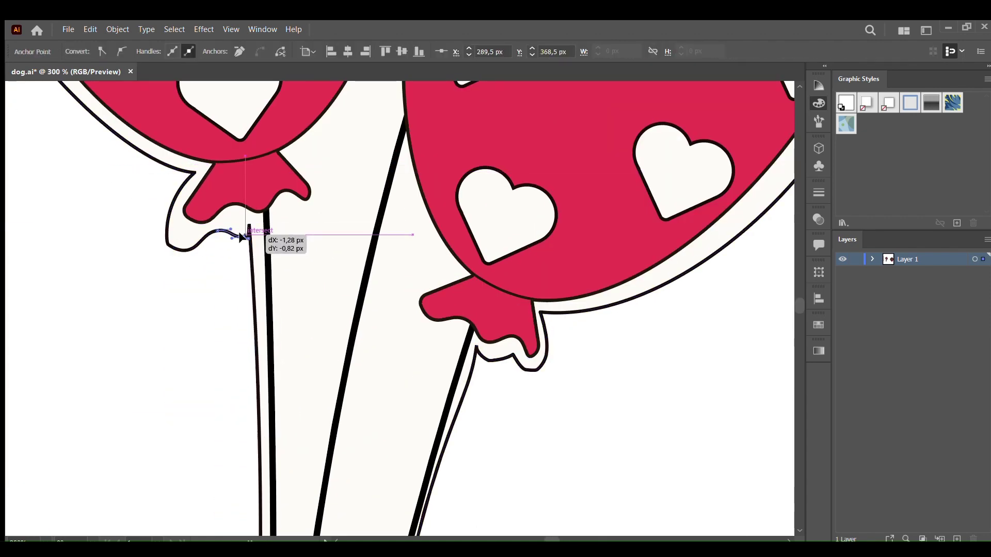
scroll(241, 237, down, 10)
drag(188, 306, 178, 324)
scroll(282, 261, down, 4)
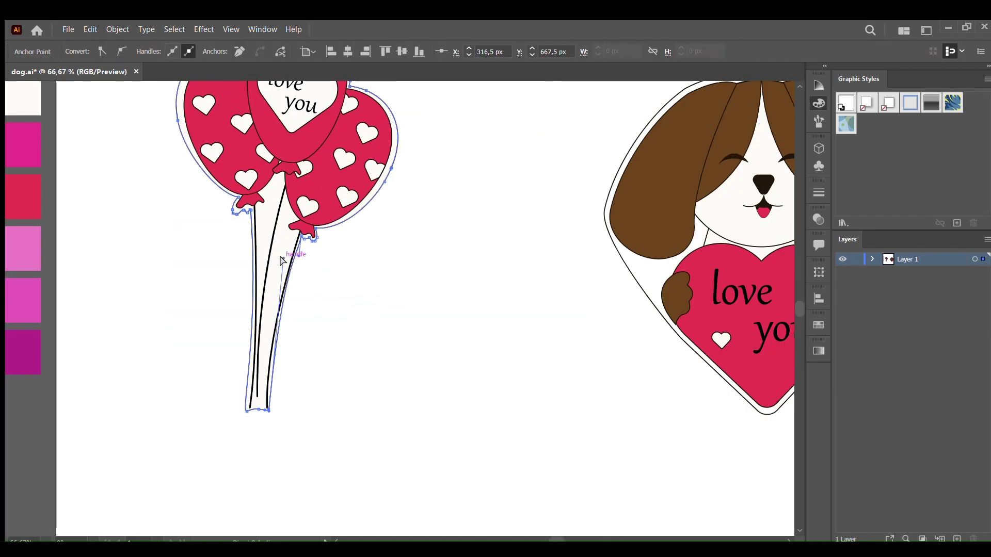
Move the balloon sticker to the right, beside the dog
key(v)
scroll(283, 260, down, 2)
drag(310, 238, 537, 137)
Move the dog sticker to the left and deselect it
drag(361, 206, 402, 264)
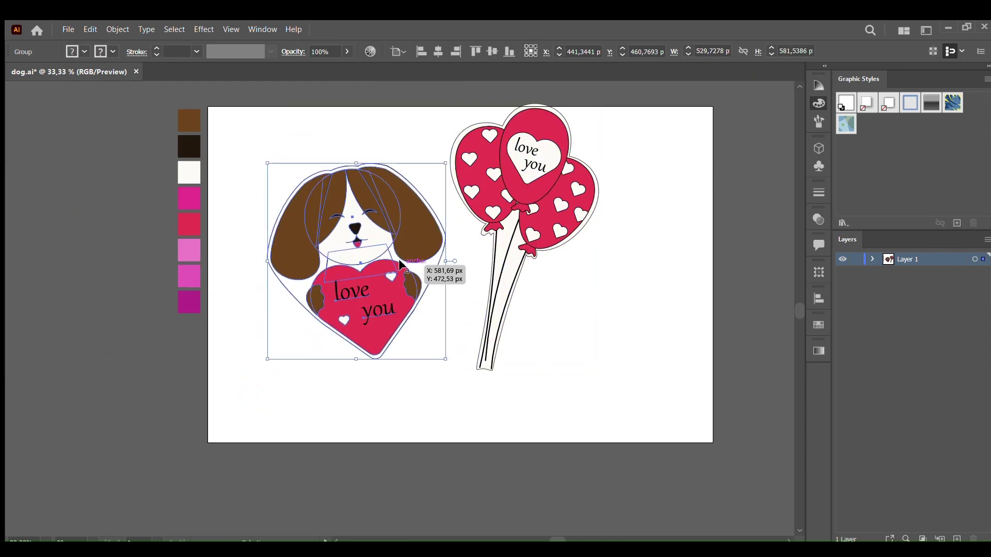
click(773, 289)
scroll(774, 288, down, 1)
Draw an artboard-sized dark blue rectangle and send it behind both stickers
key(m)
drag(298, 160, 676, 413)
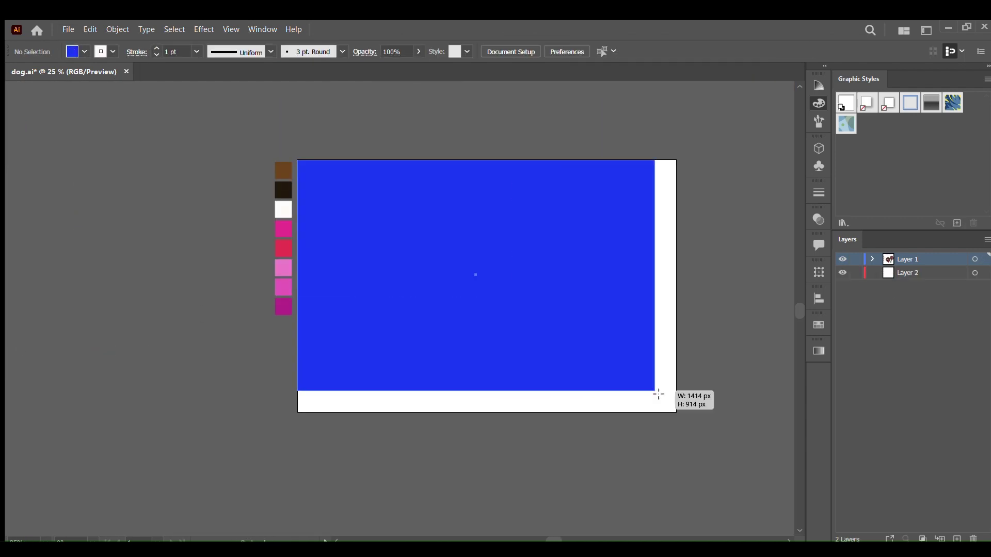
key(ctrl+shift+bracketleft)
scroll(413, 286, right, 3)
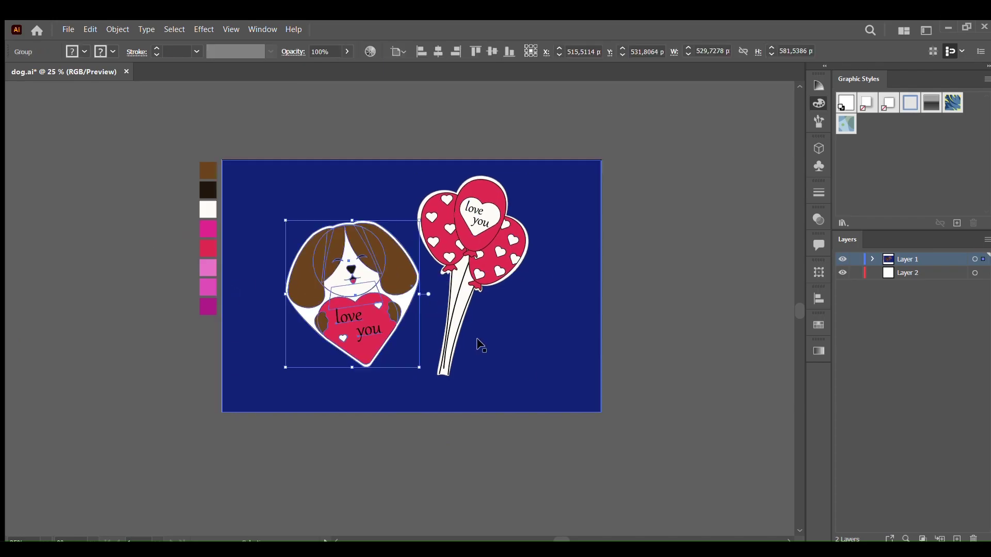